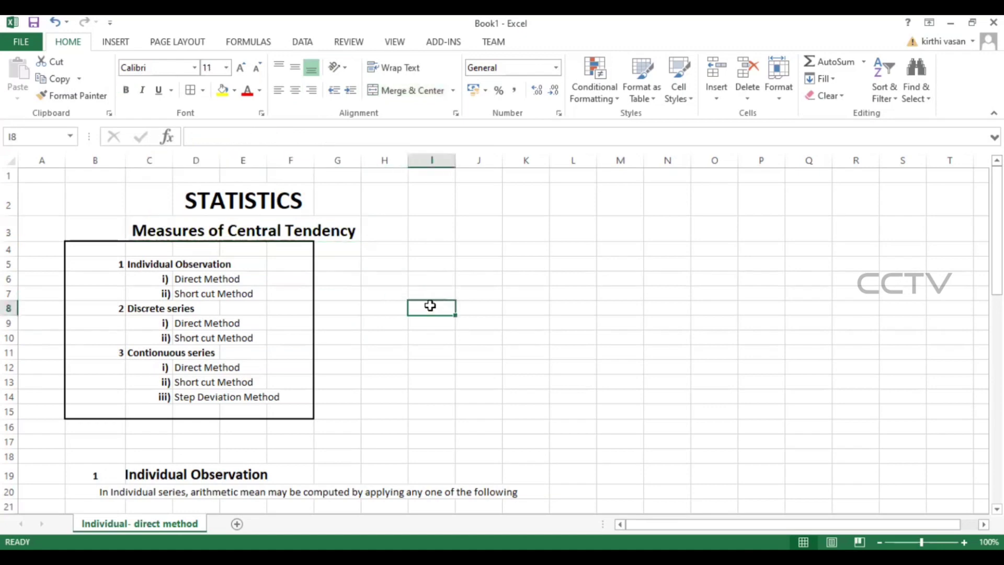
drag(431, 305, 431, 303)
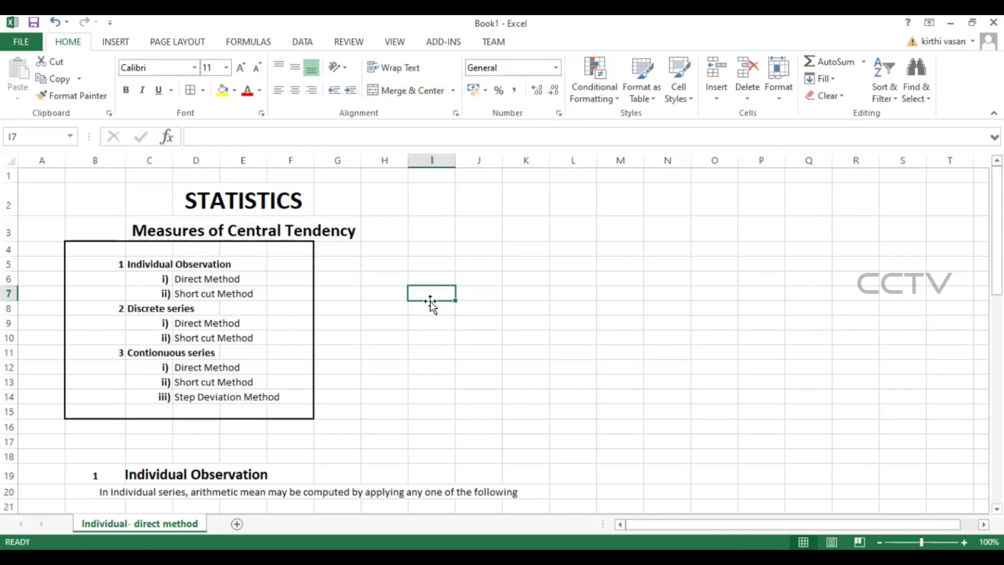
click(385, 335)
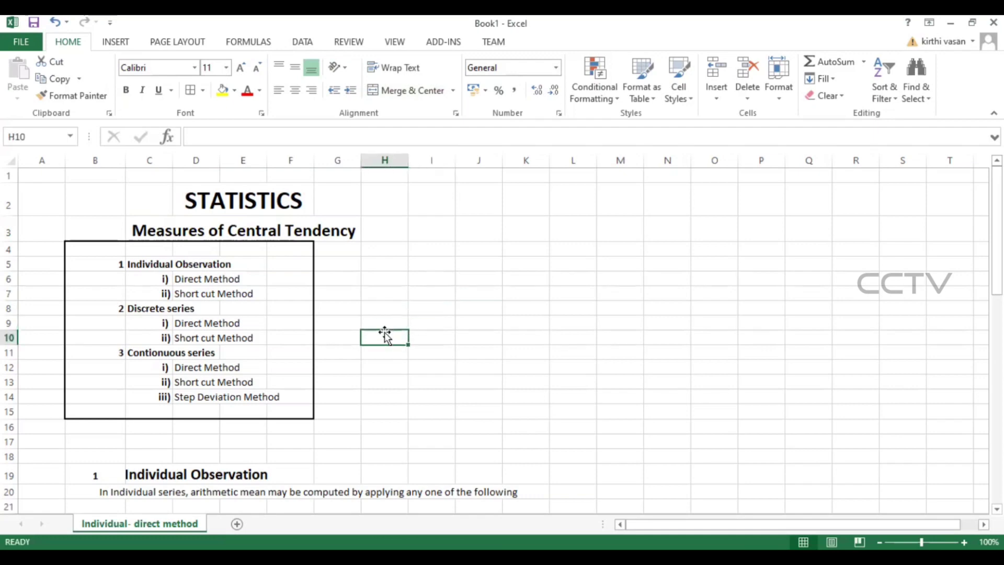
click(401, 288)
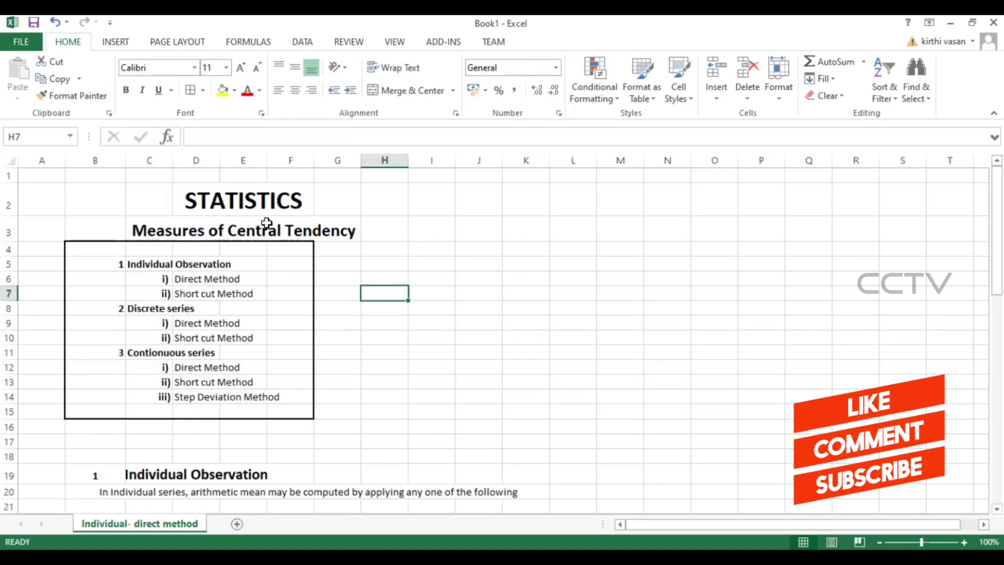
scroll(238, 224, down, 1)
scroll(271, 218, up, 1)
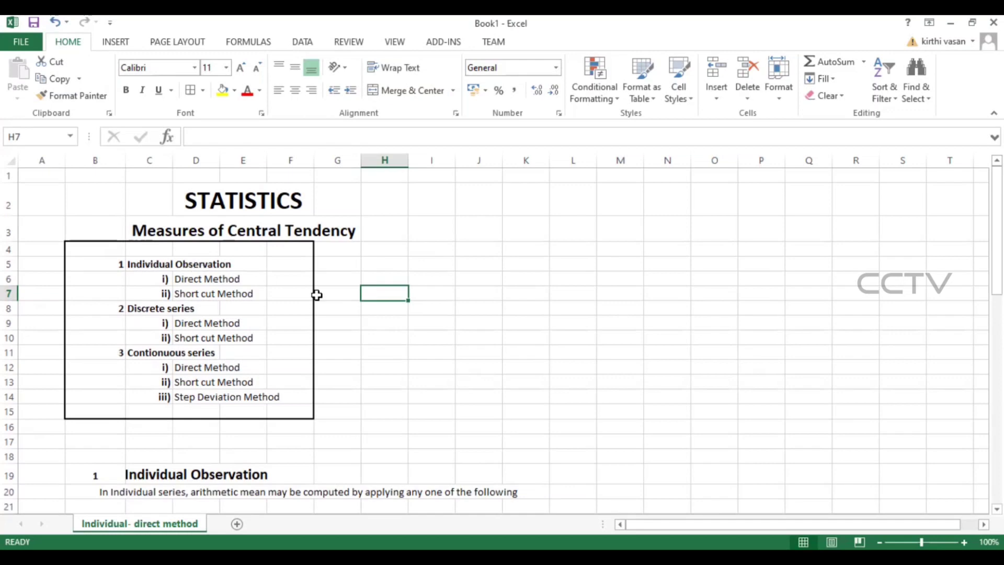
Enter the sample observations 1, 2, 3, 5, 8 and 6 down column L, in cells L4 to L9.
click(578, 253)
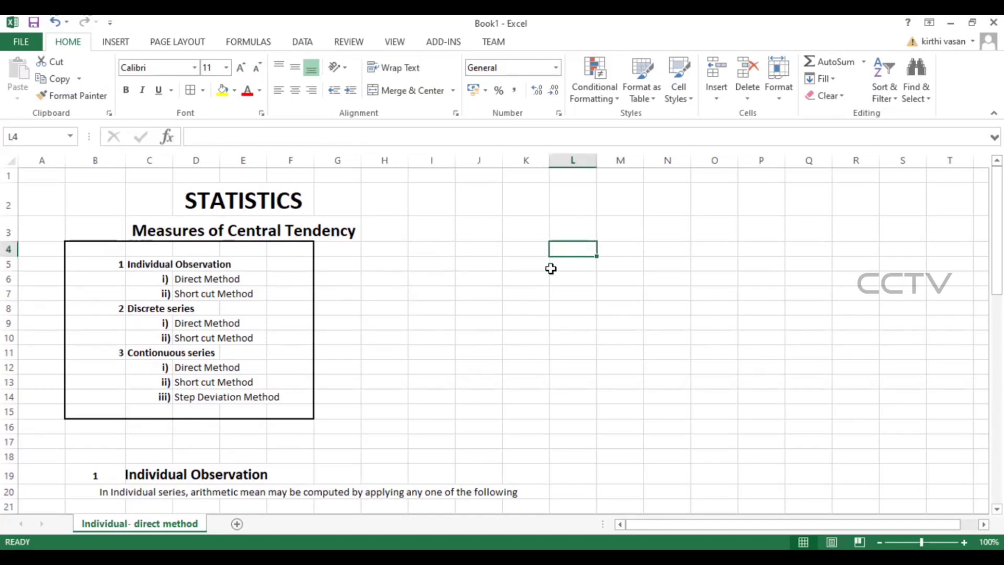
text(1)
key(Return)
text(2)
key(Return)
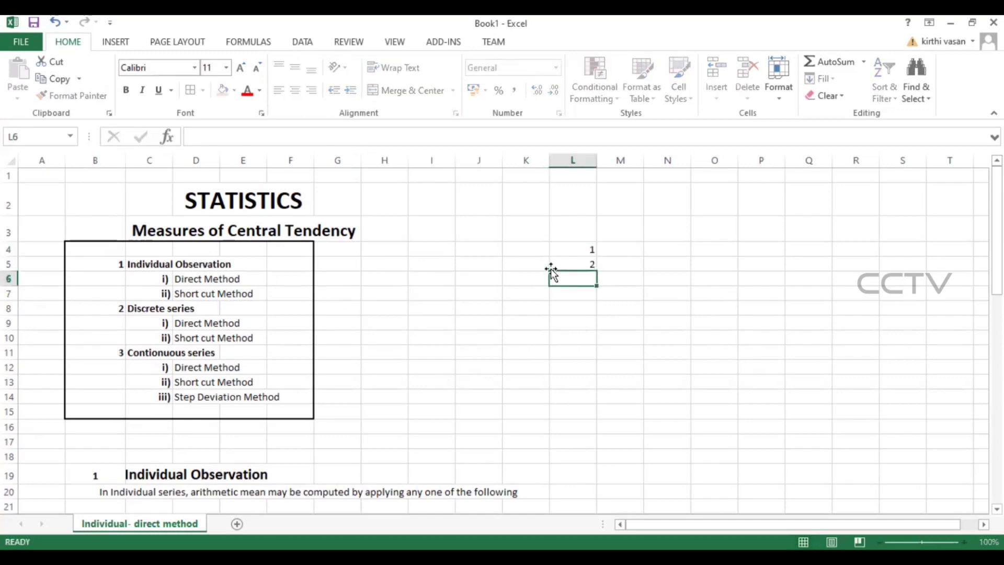
text(3)
key(Return)
text(5)
key(Return)
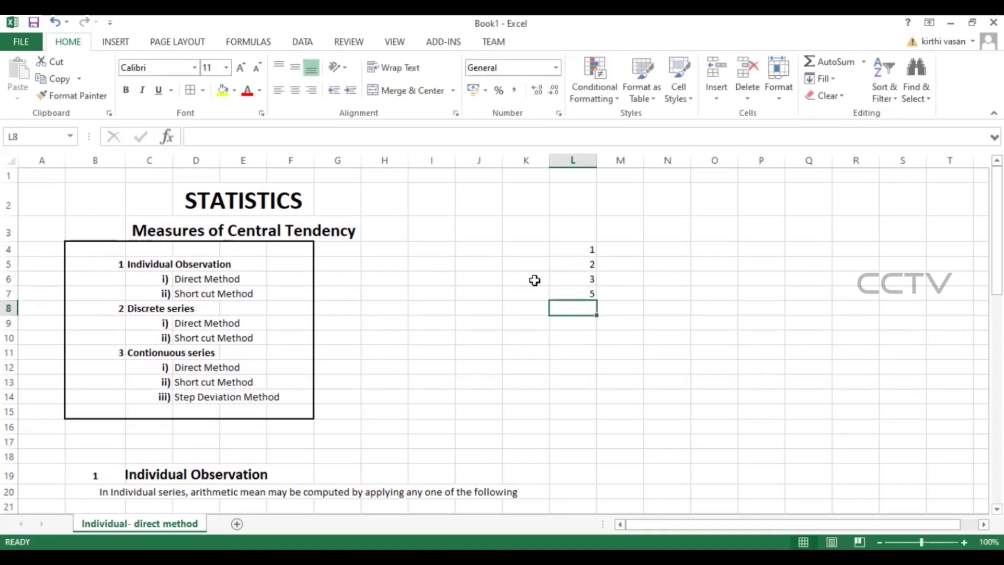
text(8)
key(Return)
text(6)
key(Return)
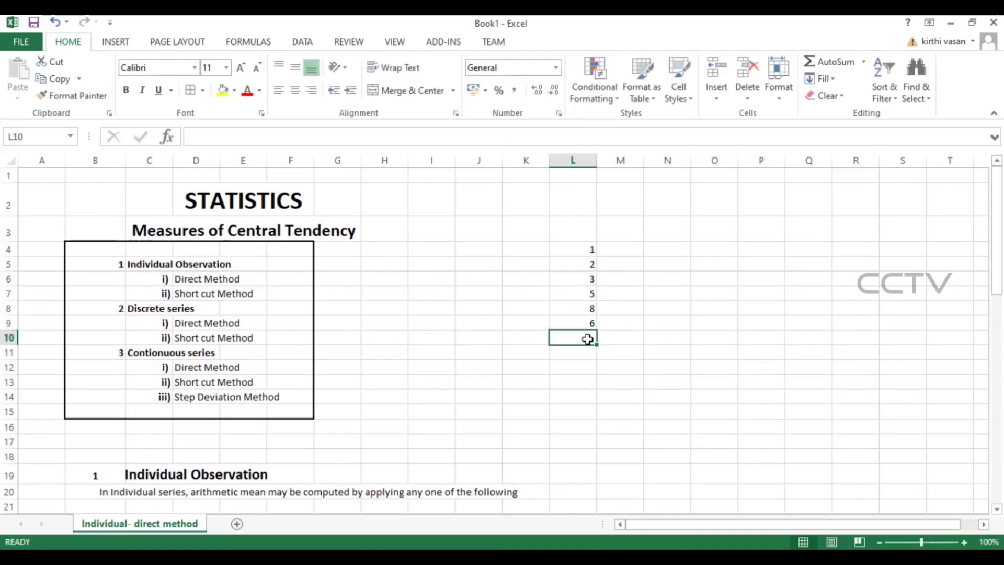
drag(563, 249, 587, 324)
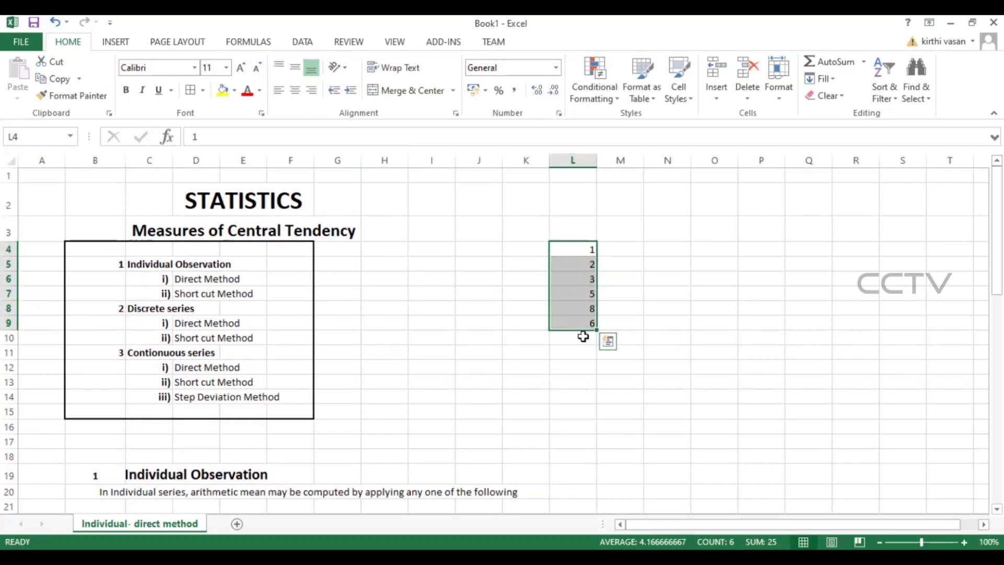
mouse_move(595, 279)
mouse_down()
mouse_move(587, 262)
mouse_move(612, 231)
mouse_move(624, 238)
mouse_up()
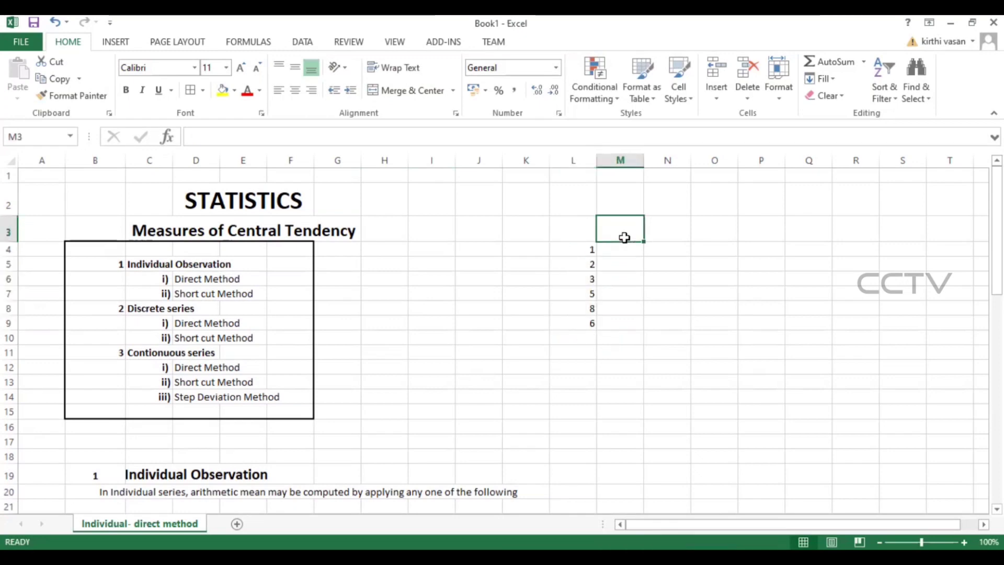
drag(573, 249, 569, 324)
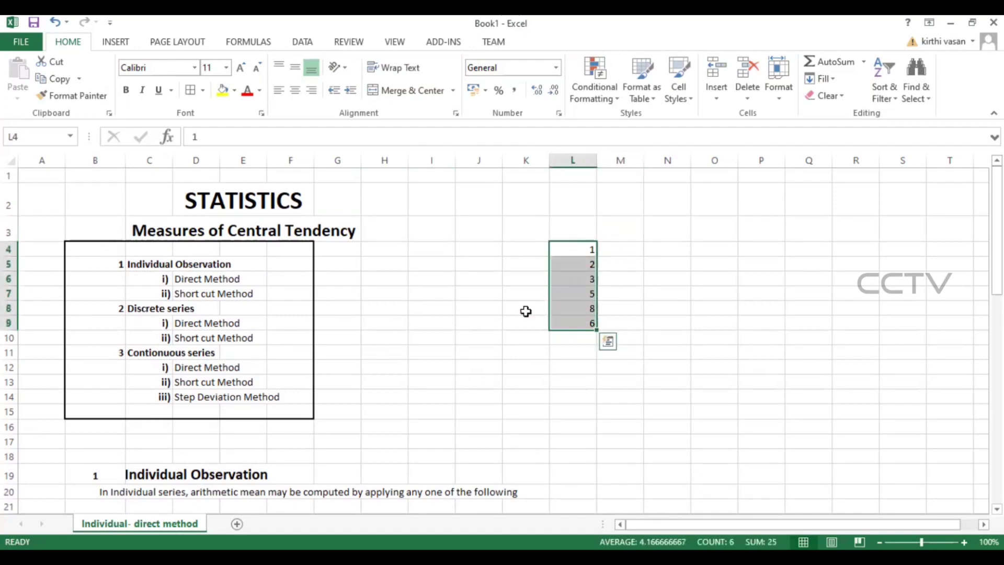
Fill the Direct Method and Short cut Method cells under Individual Observation, D6 and D7, with yellow.
click(191, 277)
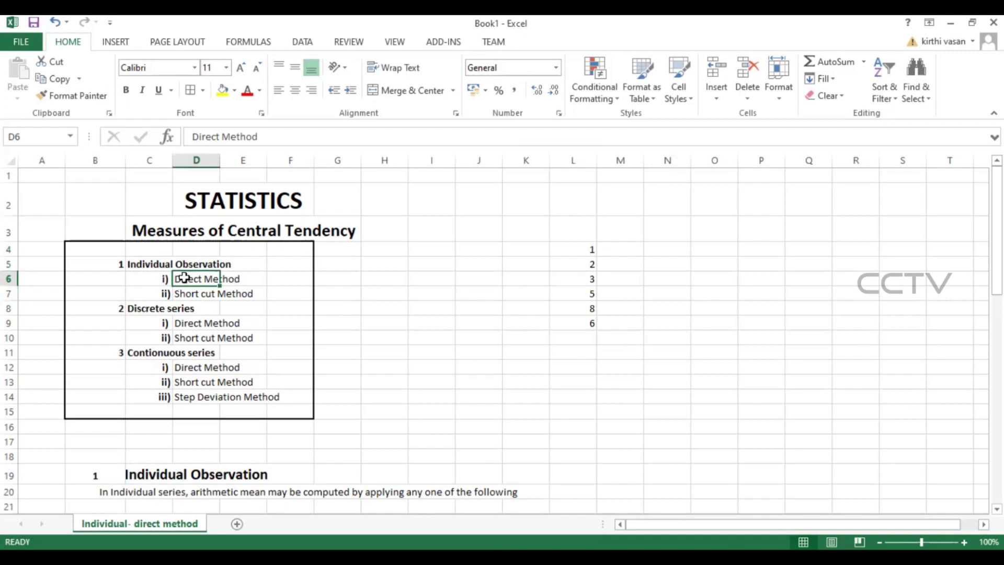
click(222, 90)
click(195, 293)
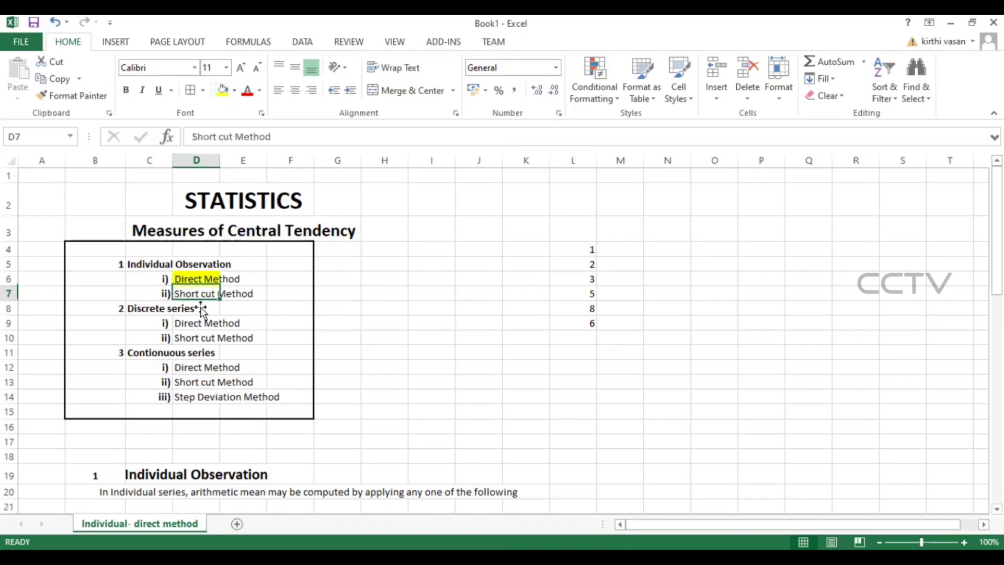
click(222, 90)
Merge and center D6:E6 and D7:E7 separately so each method name under Individual Observation spans two columns.
drag(200, 279, 243, 277)
click(204, 278)
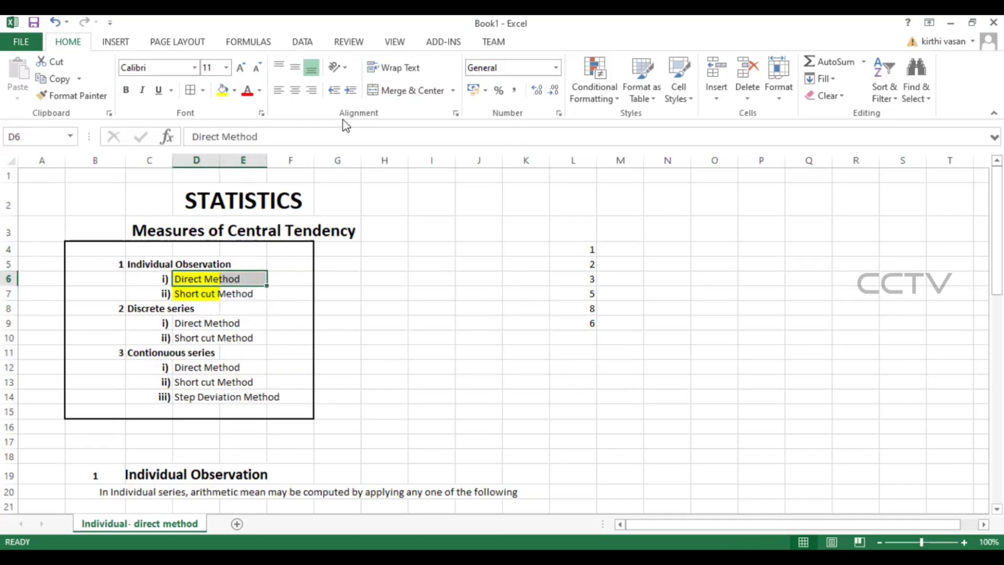
click(402, 90)
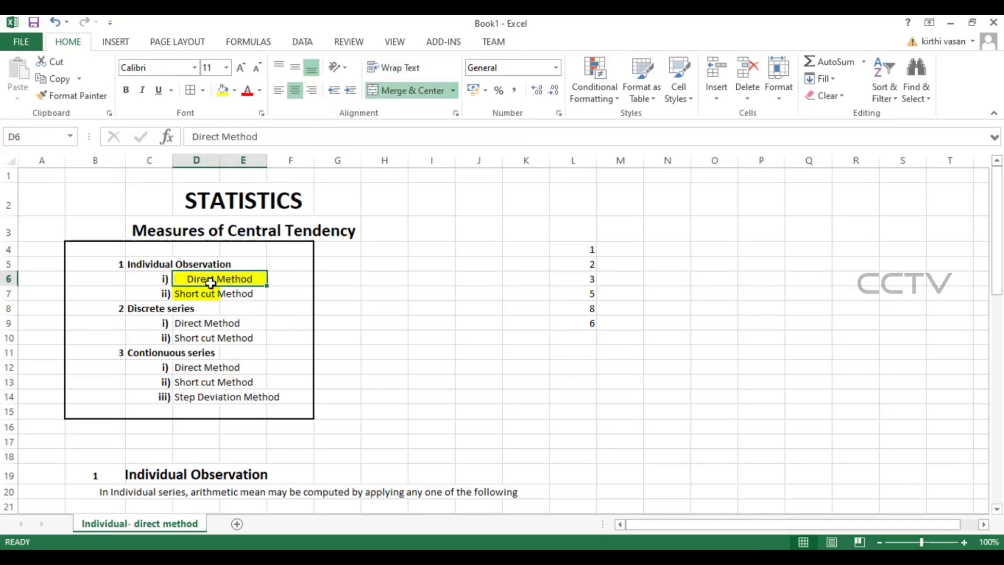
drag(209, 292, 237, 289)
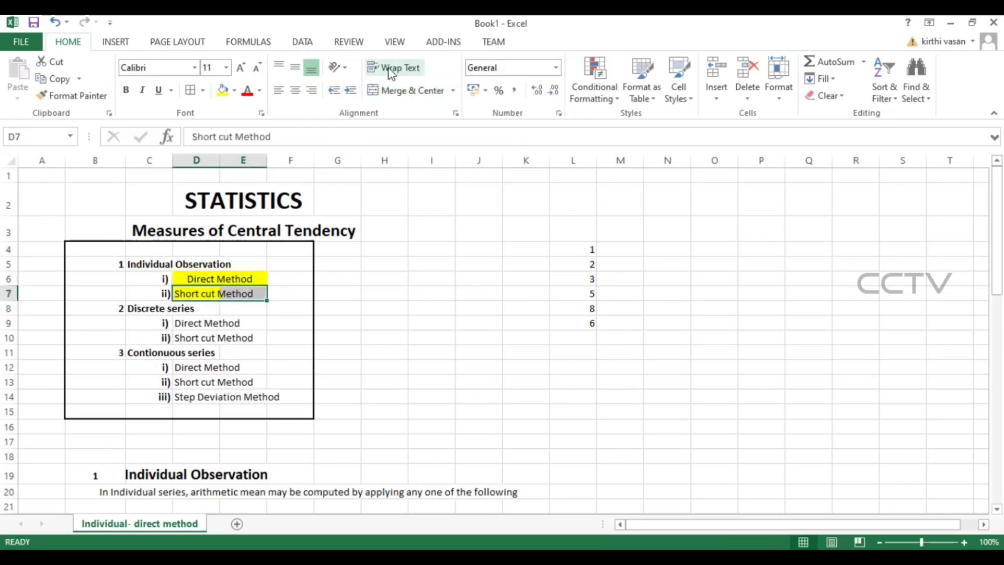
click(401, 90)
click(376, 352)
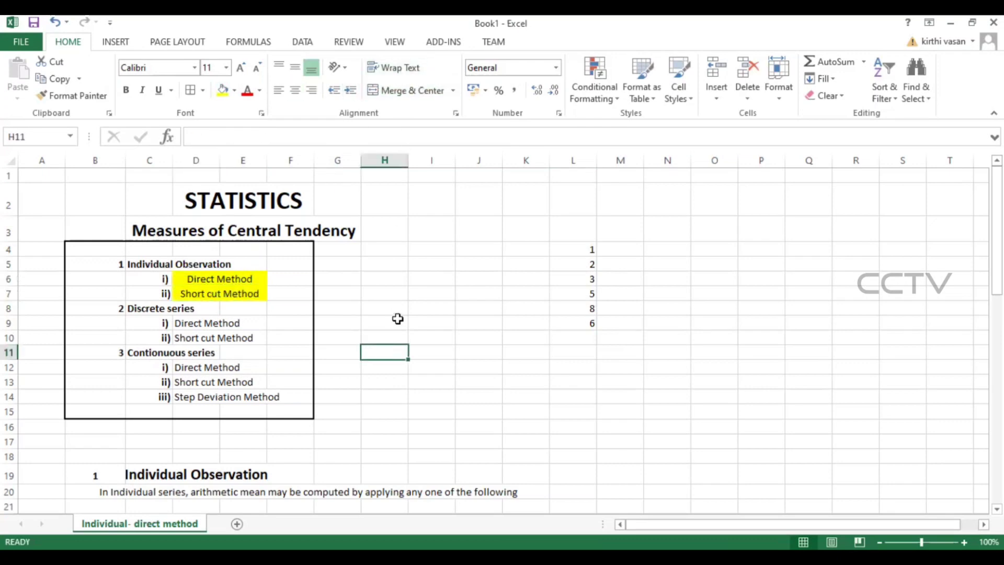
Remove the fill color from the merged Short cut Method cell under Individual Observation.
click(219, 277)
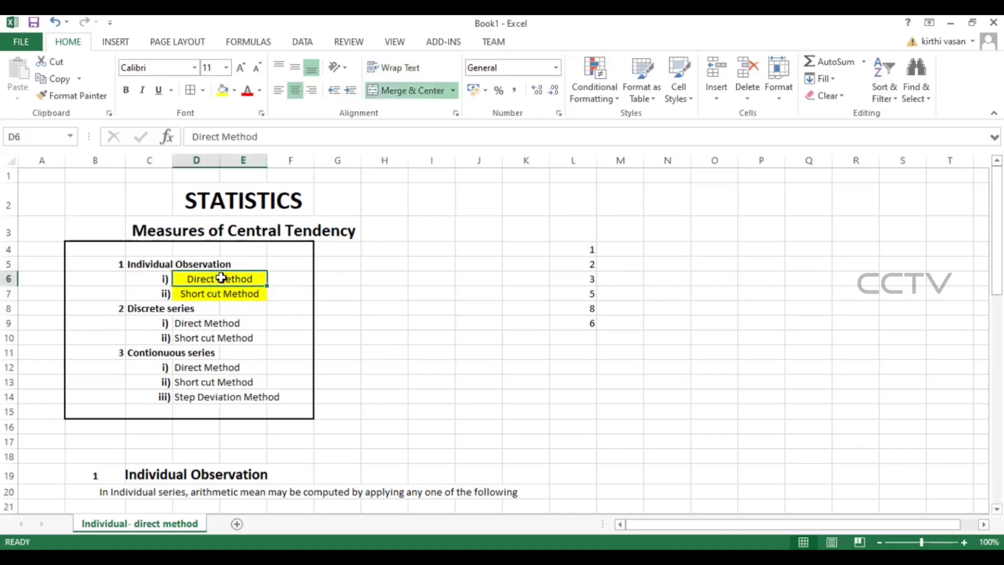
click(226, 299)
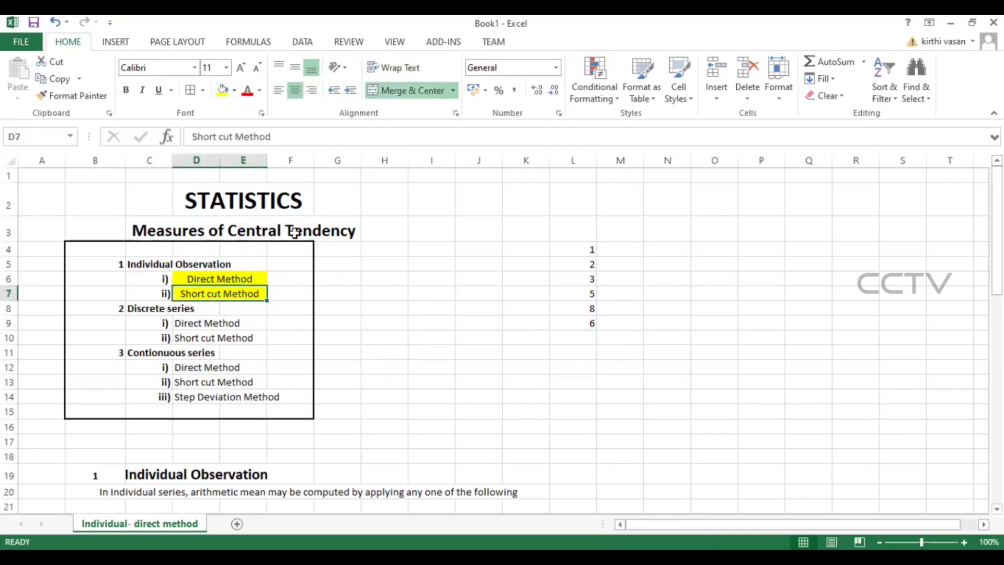
click(426, 277)
click(236, 293)
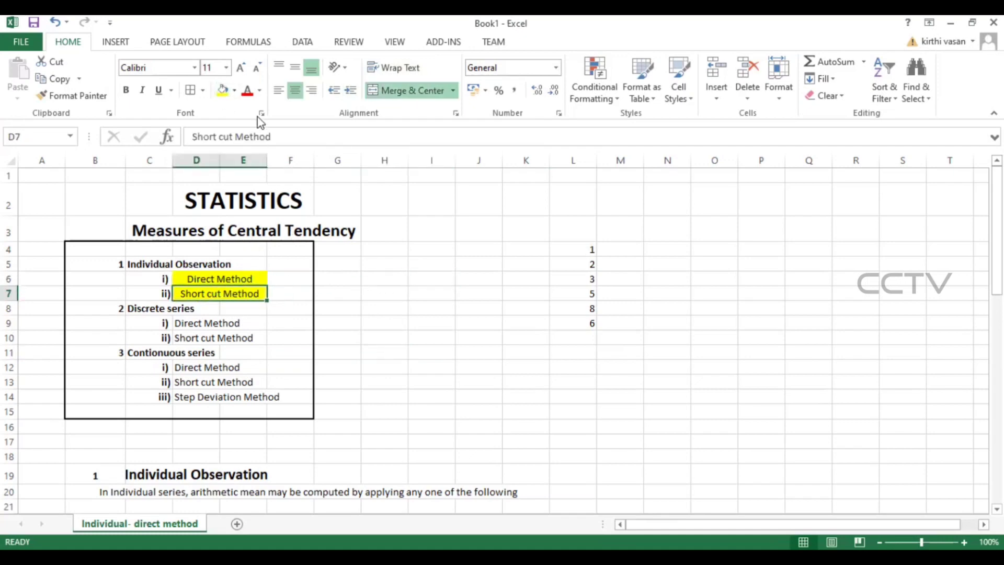
click(235, 91)
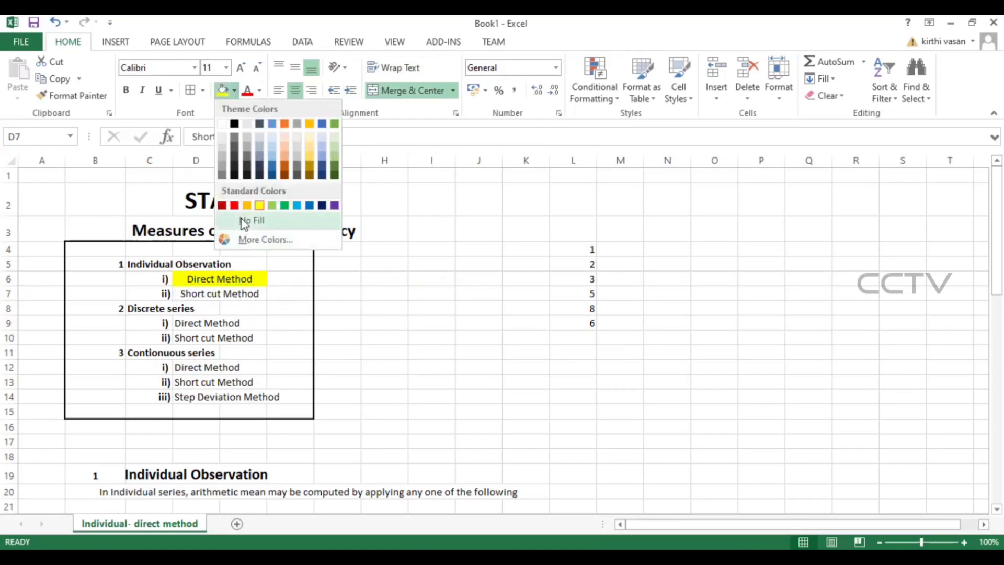
click(244, 224)
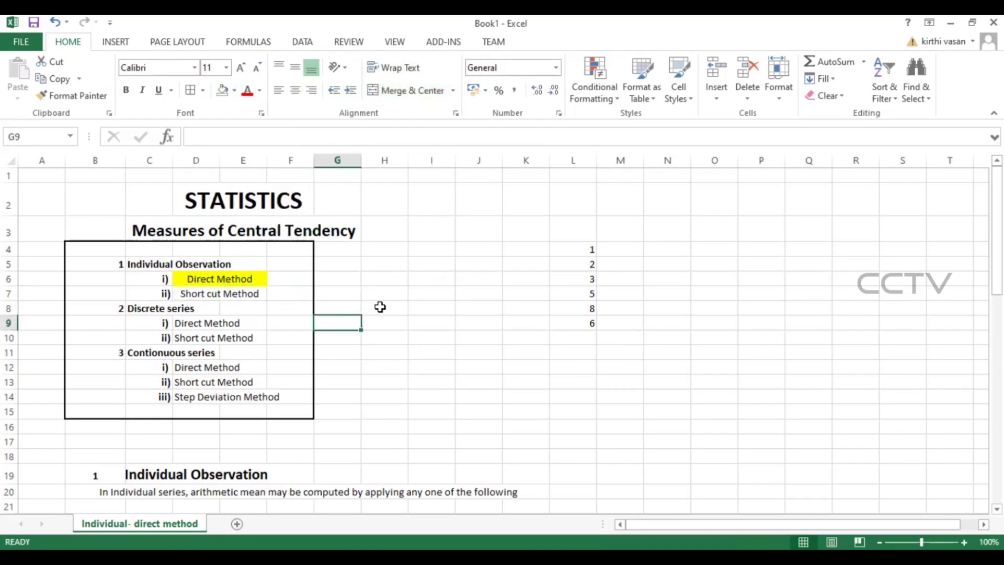
Examine the Individual Observation section's problems, including the Problem 1 marks data and the arithmetic mean formula.
scroll(380, 307, down, 6)
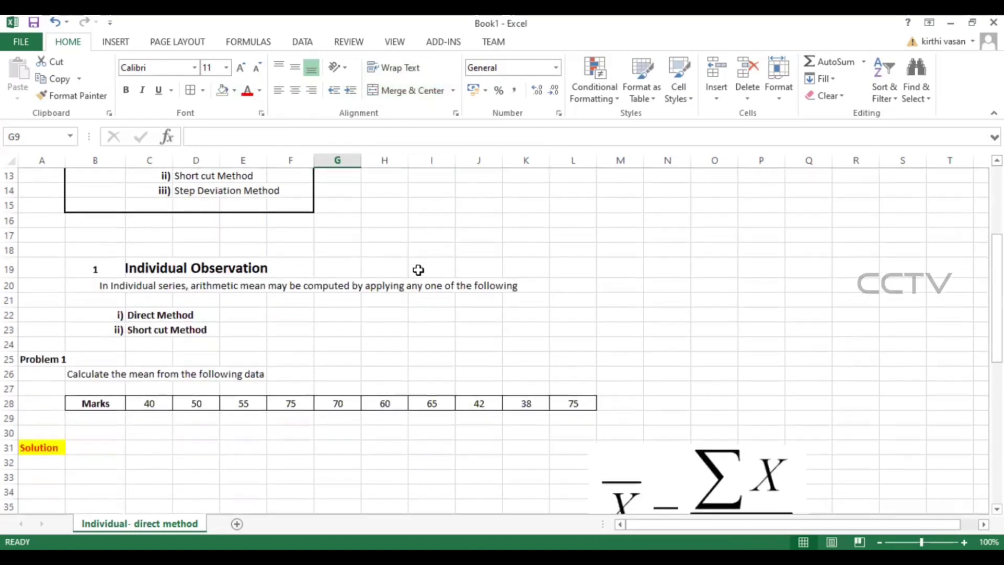
scroll(277, 353, down, 10)
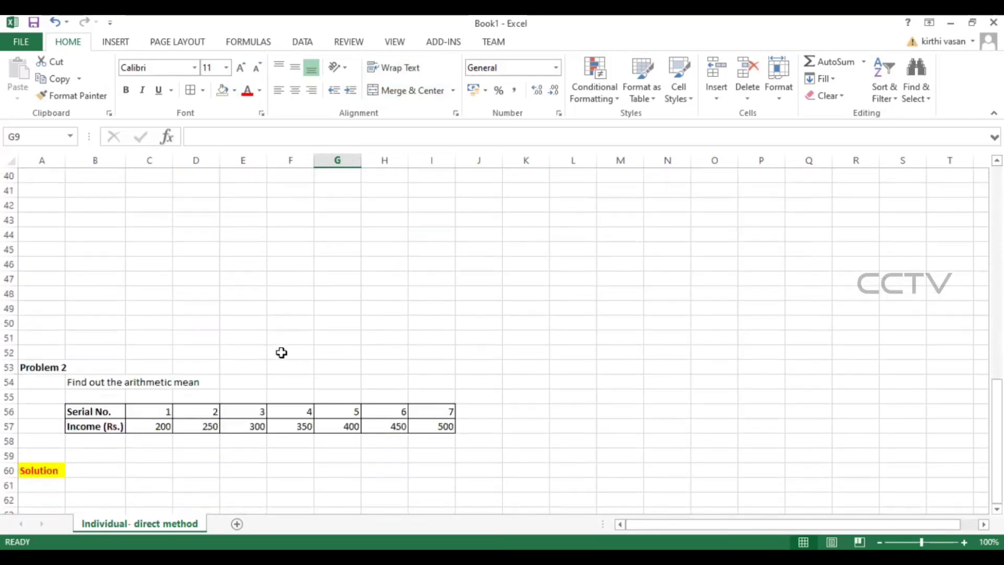
scroll(283, 359, up, 2)
scroll(283, 359, up, 8)
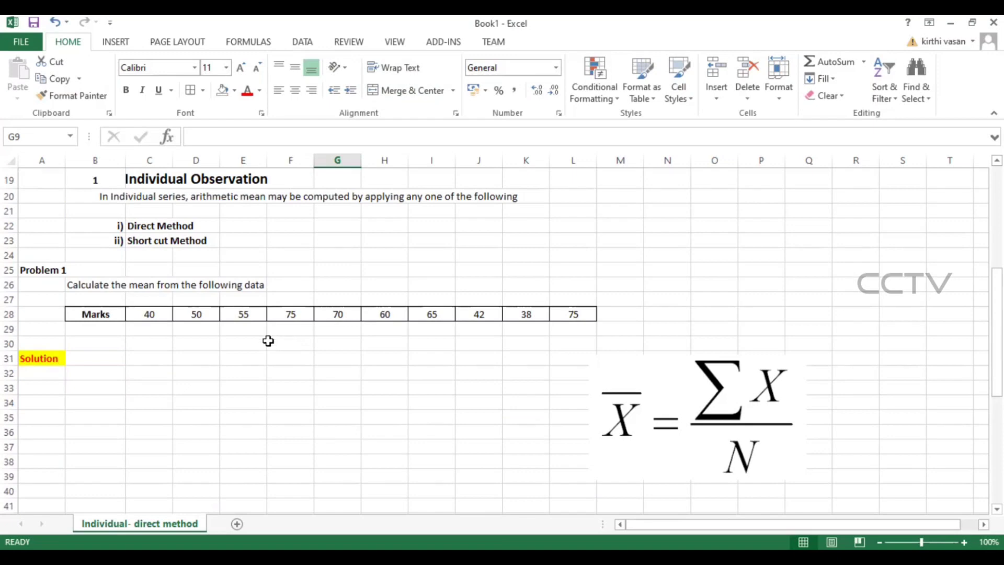
click(268, 343)
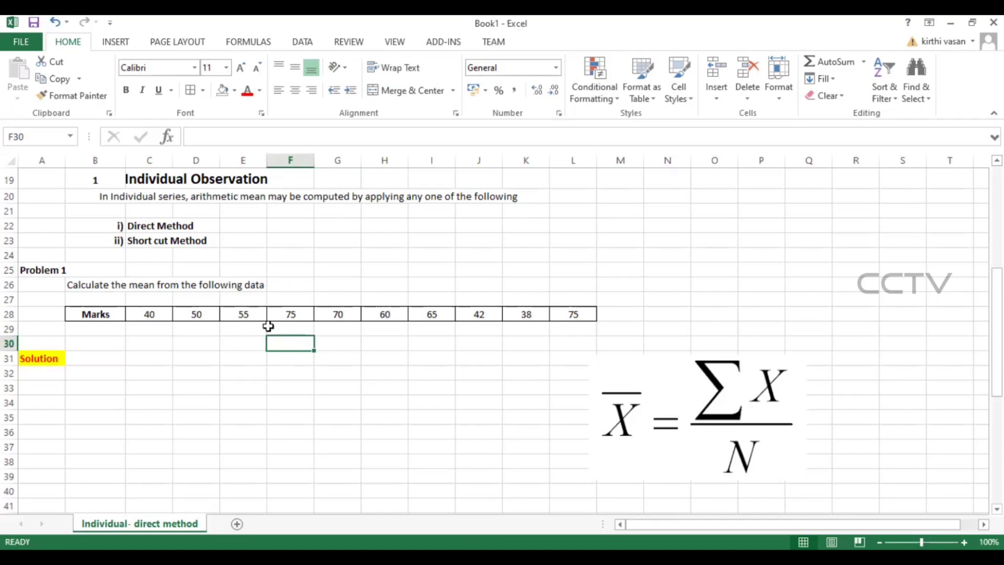
click(268, 325)
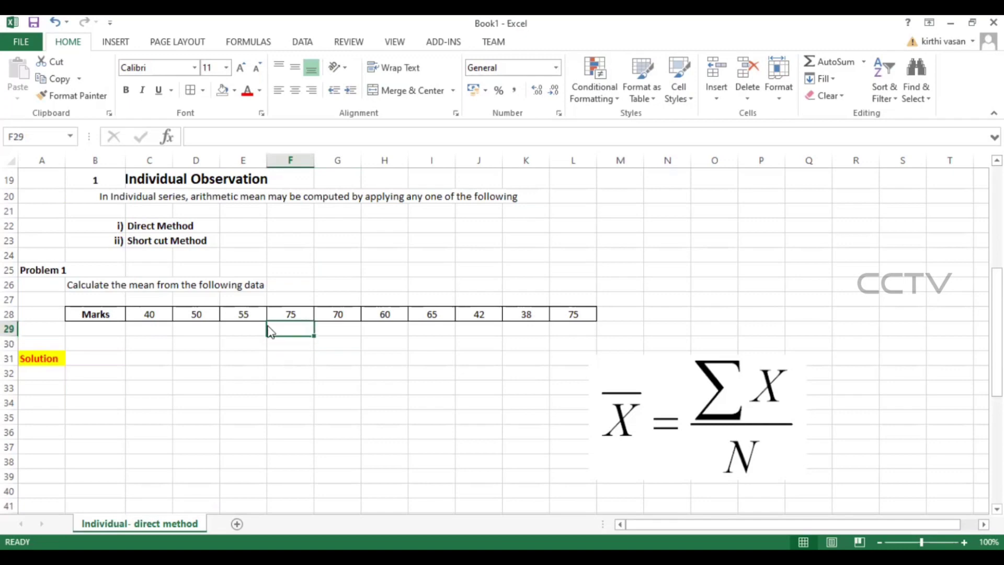
click(268, 349)
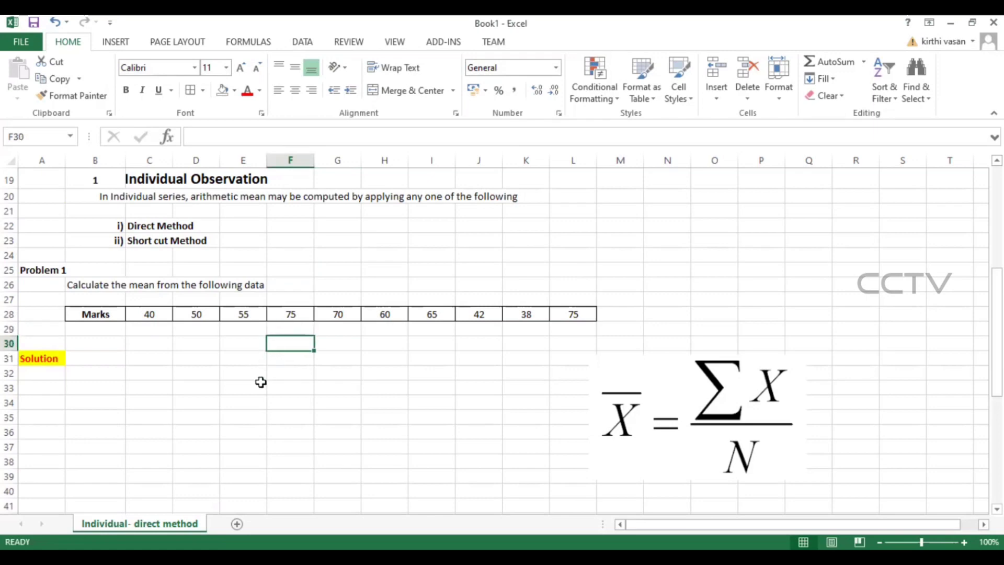
click(230, 374)
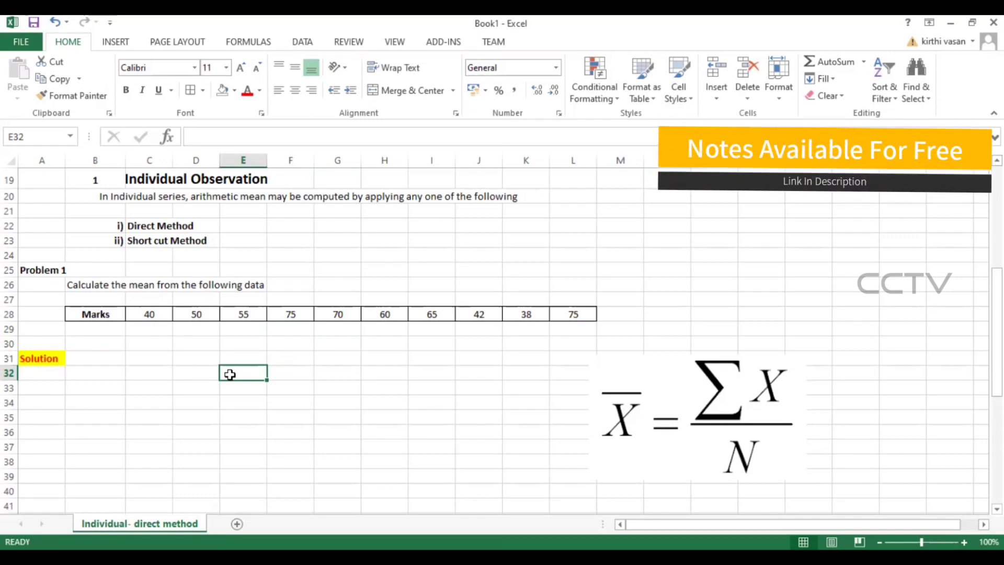
click(121, 376)
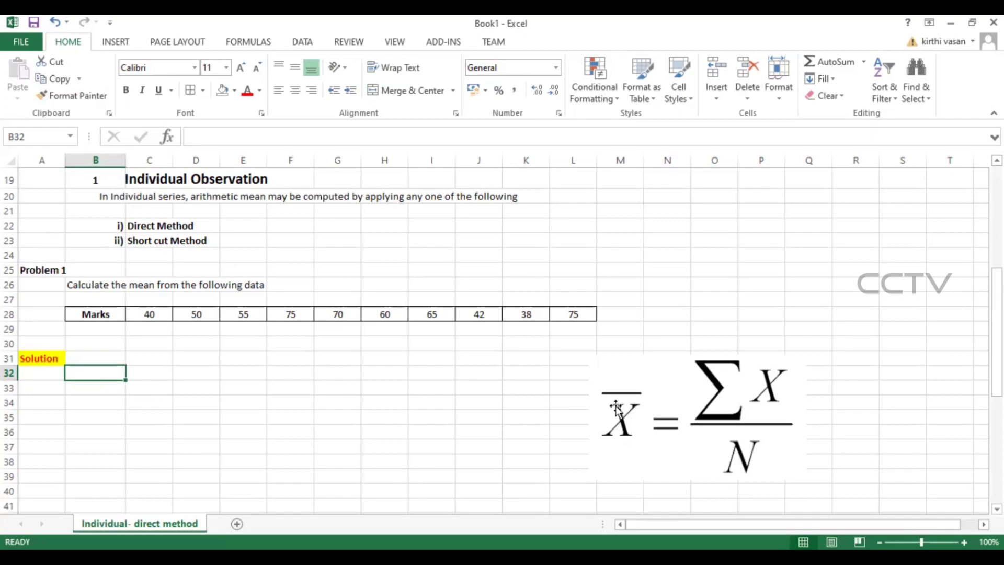
click(645, 416)
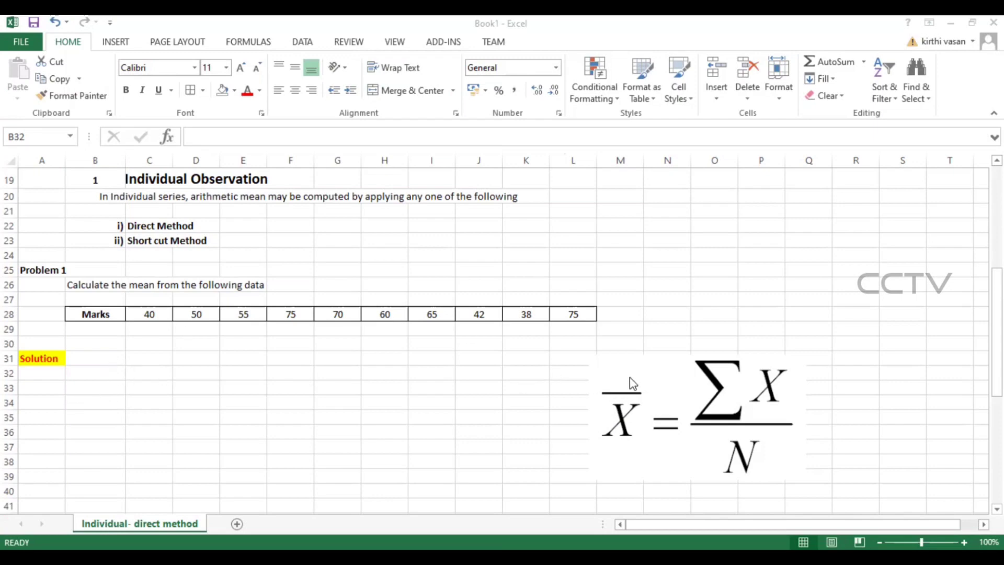
click(93, 373)
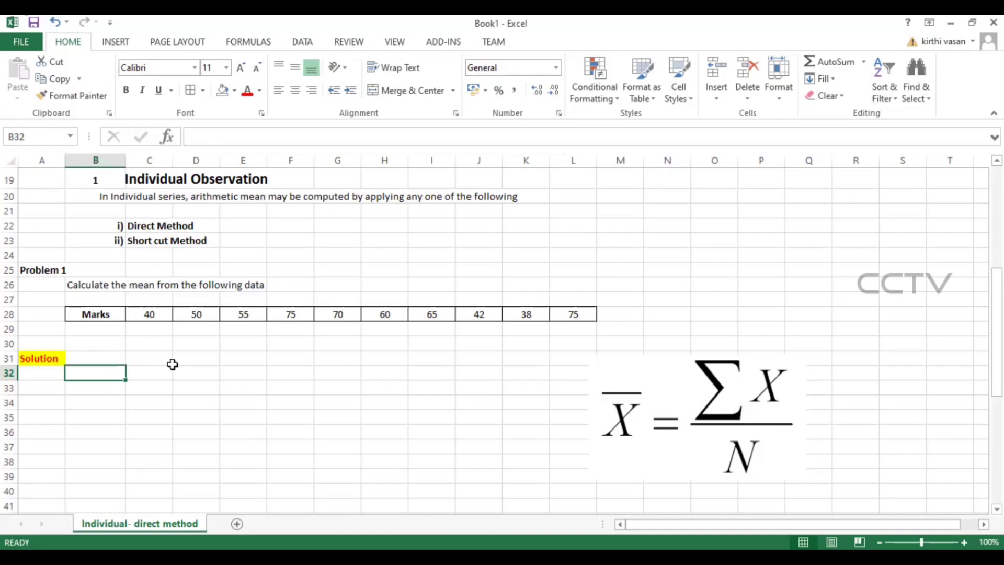
Label the Problem 1 marks row with x in cell A28.
click(58, 314)
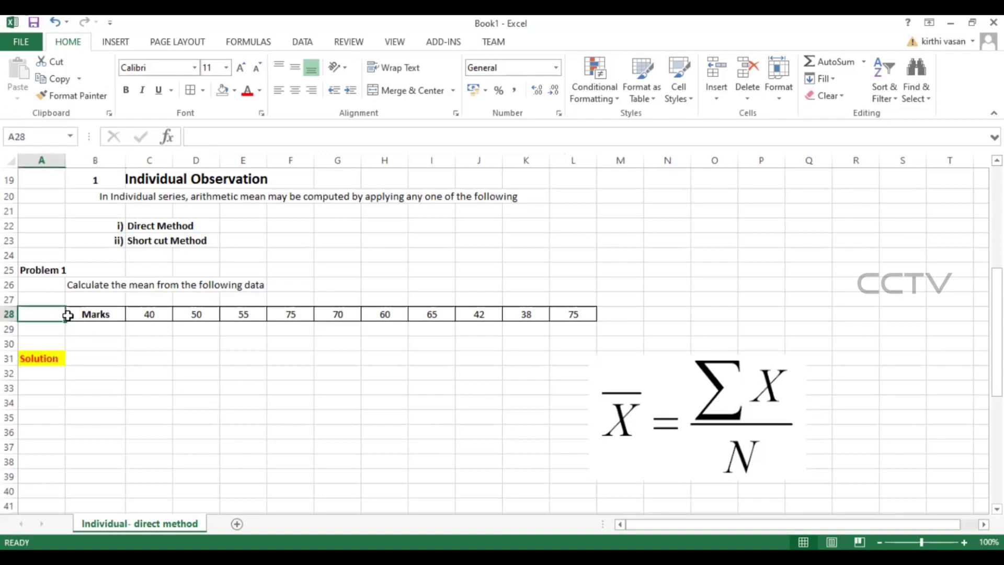
text(x)
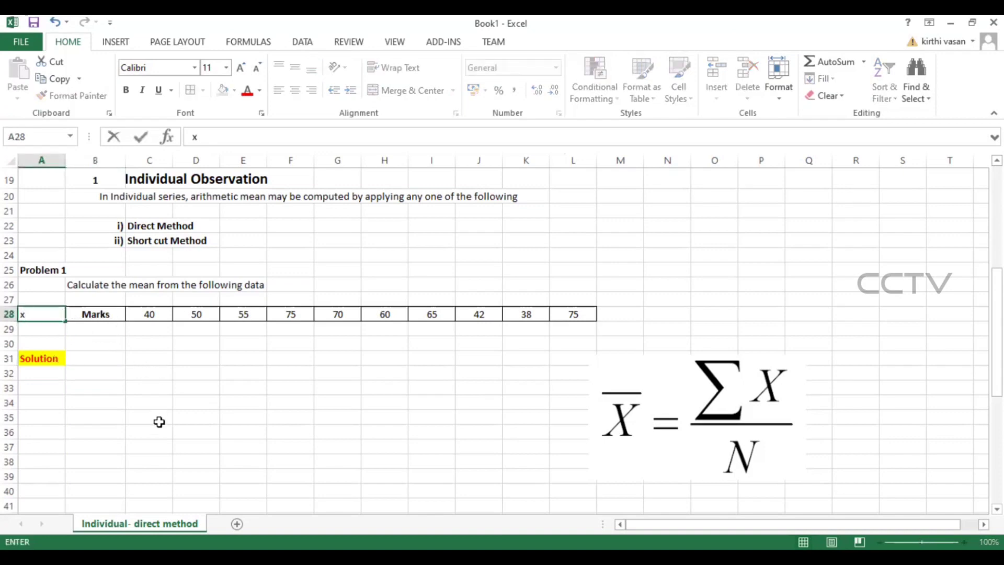
key(Return)
key(Right)
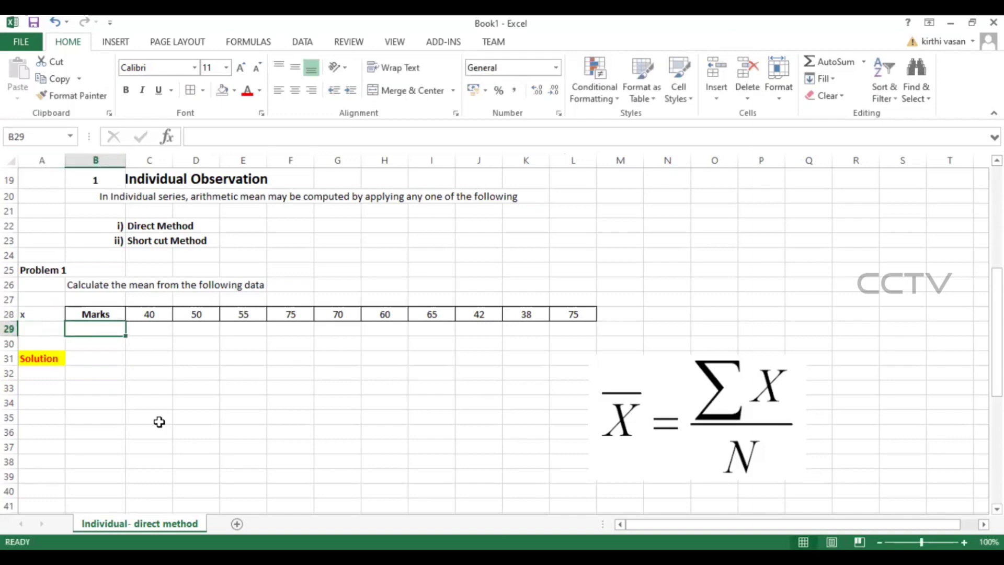
Enter x in cell M28, just after the last mark in the Problem 1 marks row.
key(Up)
key(Right)
key(Right)
key(Right)
key(Right)
key(Right)
key(Right)
key(Right)
key(Right)
key(Right)
key(Right)
key(Right)
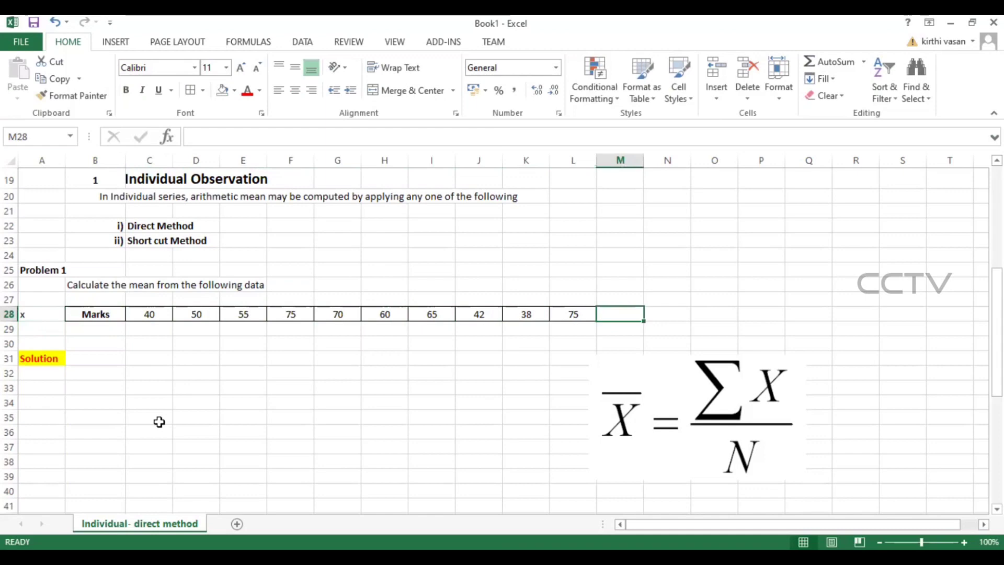
text(x)
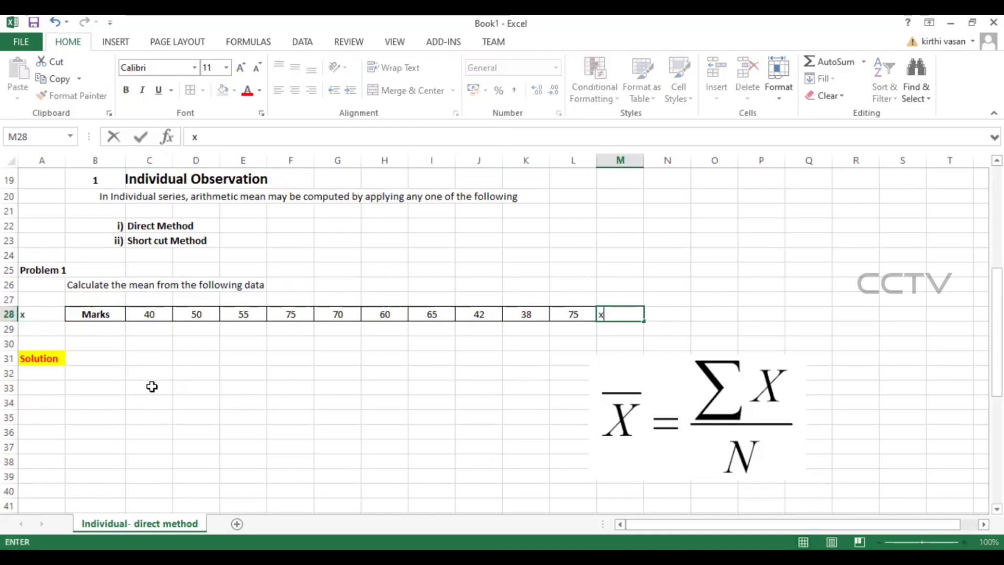
Enter the column heading Marks in cell C31 of the Solution section.
click(159, 356)
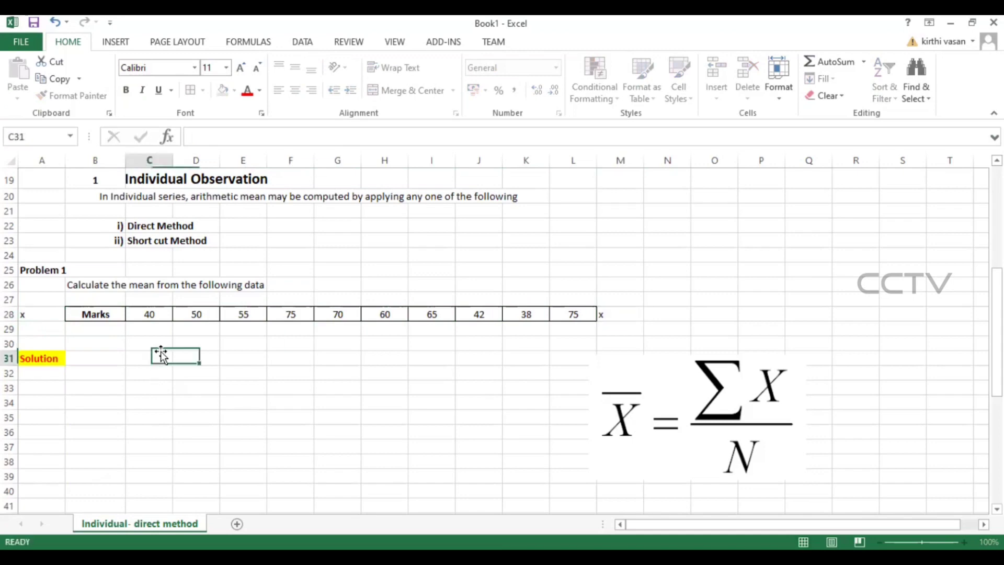
text(Mr)
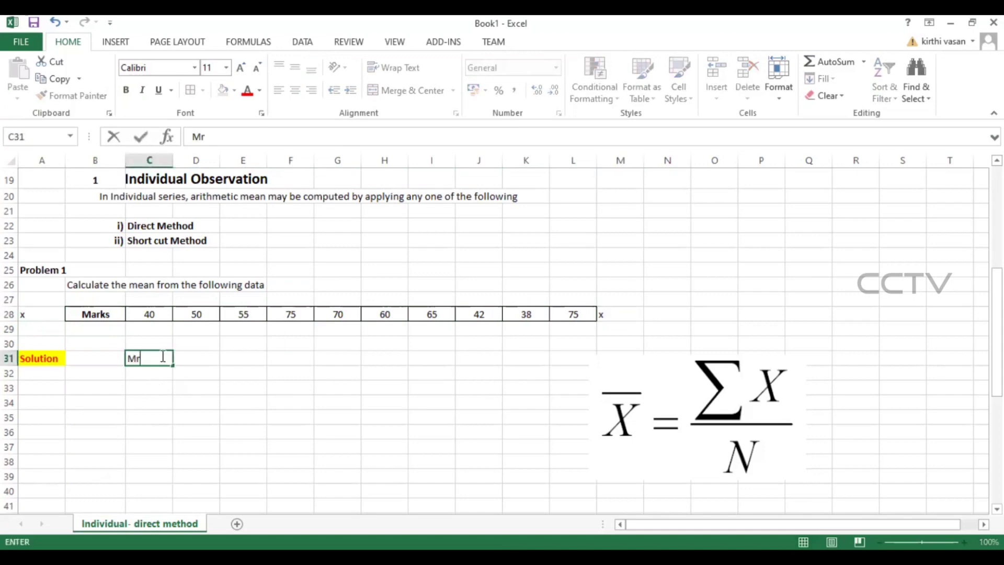
text(k)
key(BackSpace)
key(BackSpace)
text(arks)
key(Return)
List the marks 40, 50, 55, 75, 70, 60, 65, 42, 38 and 75 down cells C32 to C41.
text(40)
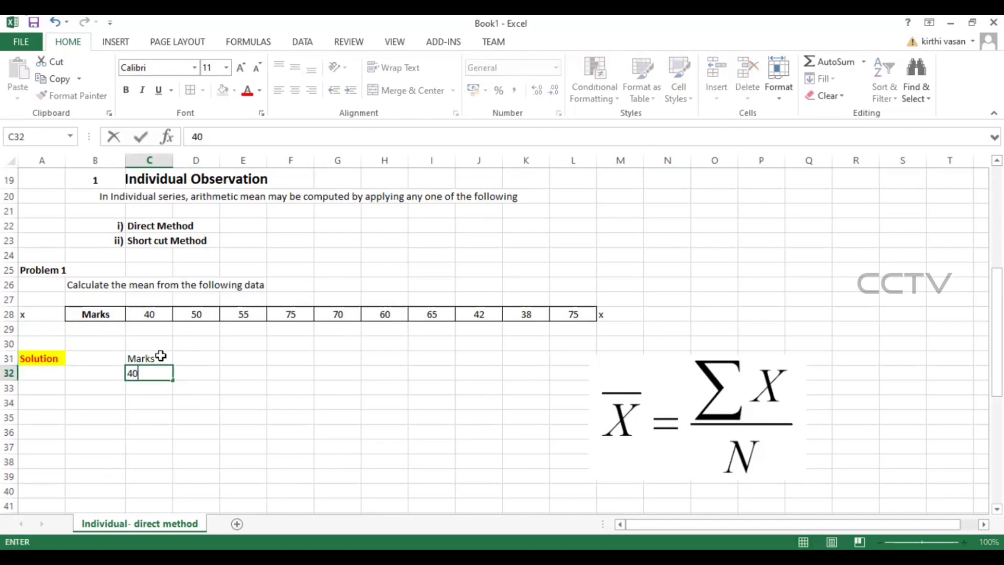
key(Return)
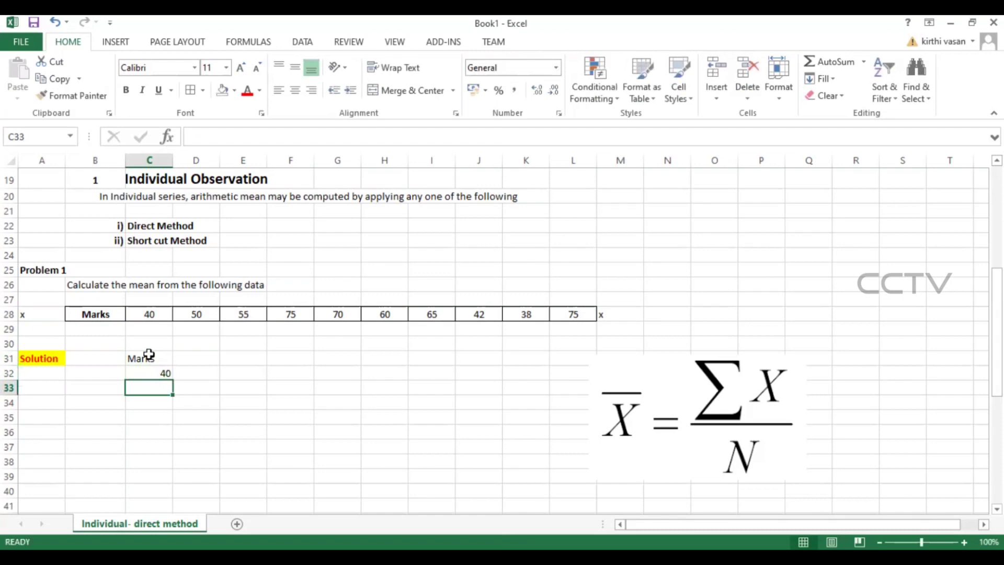
text(50)
key(Return)
text(55)
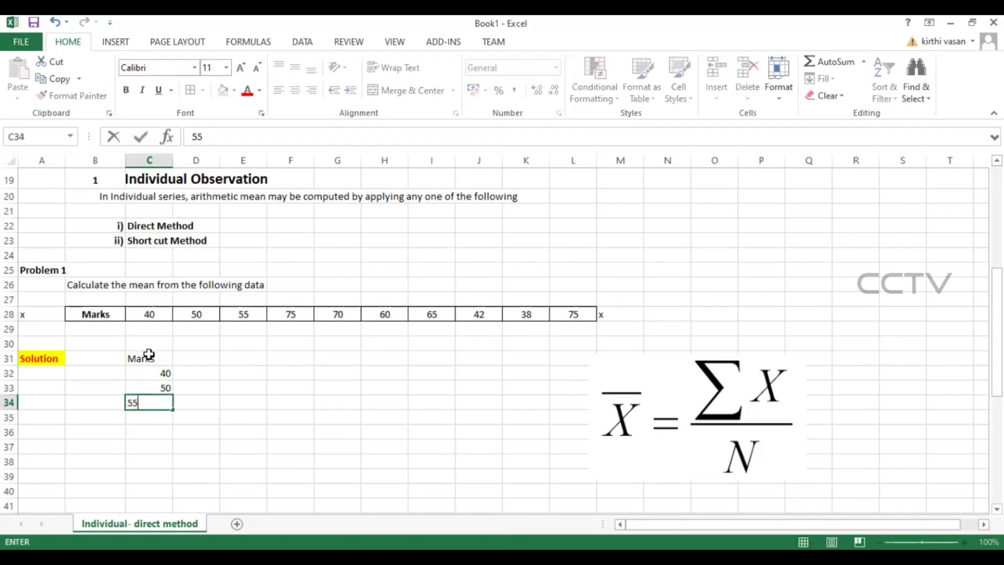
key(Return)
text(75)
key(Return)
text(70)
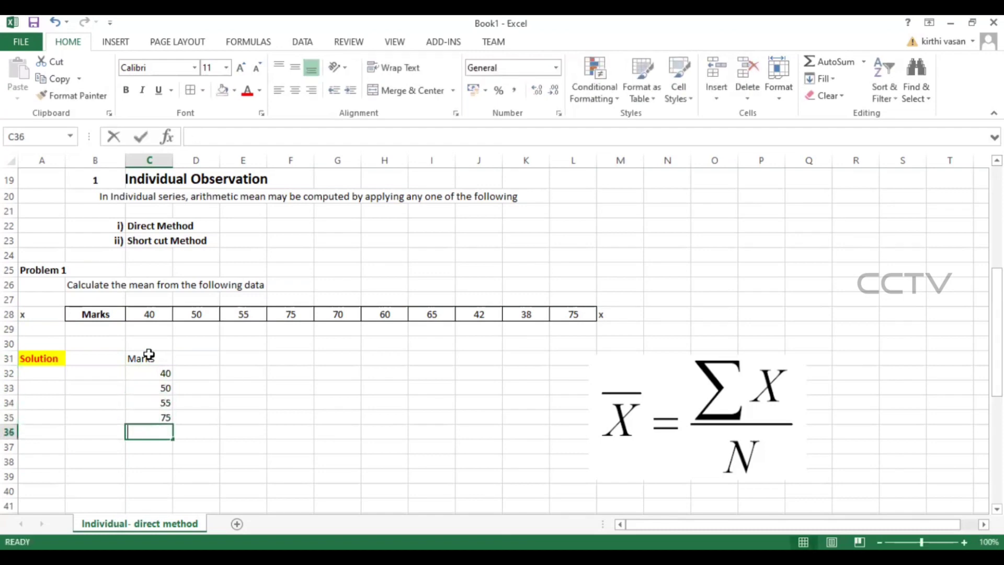
key(Return)
text(60)
key(Return)
text(65)
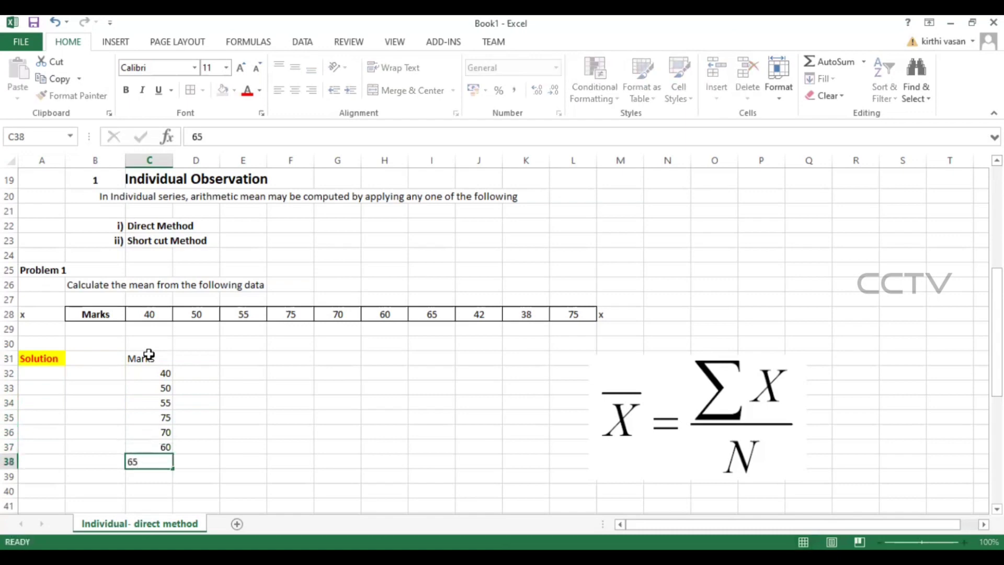
key(Return)
text(42)
key(Return)
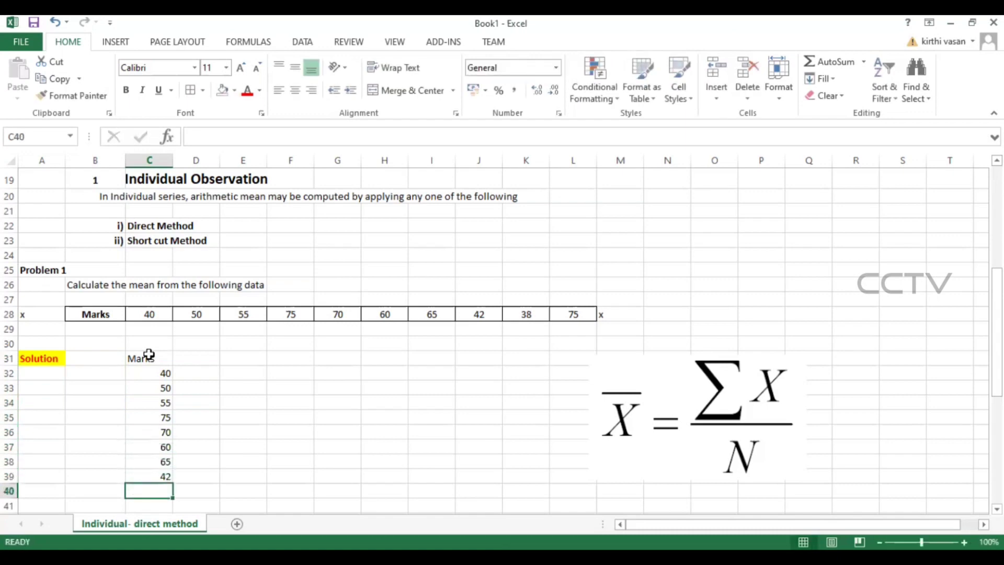
text(38)
key(Return)
text(75)
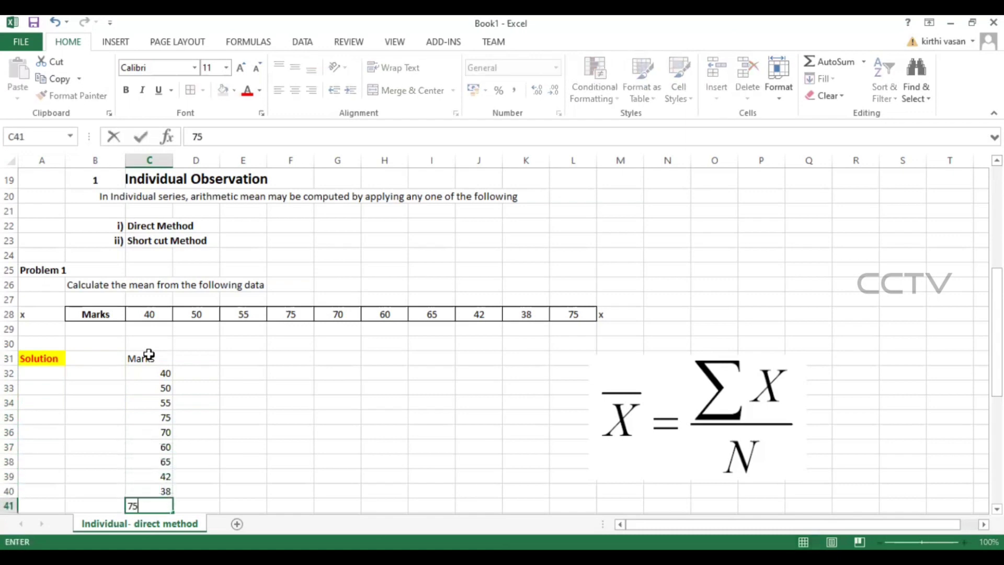
key(Return)
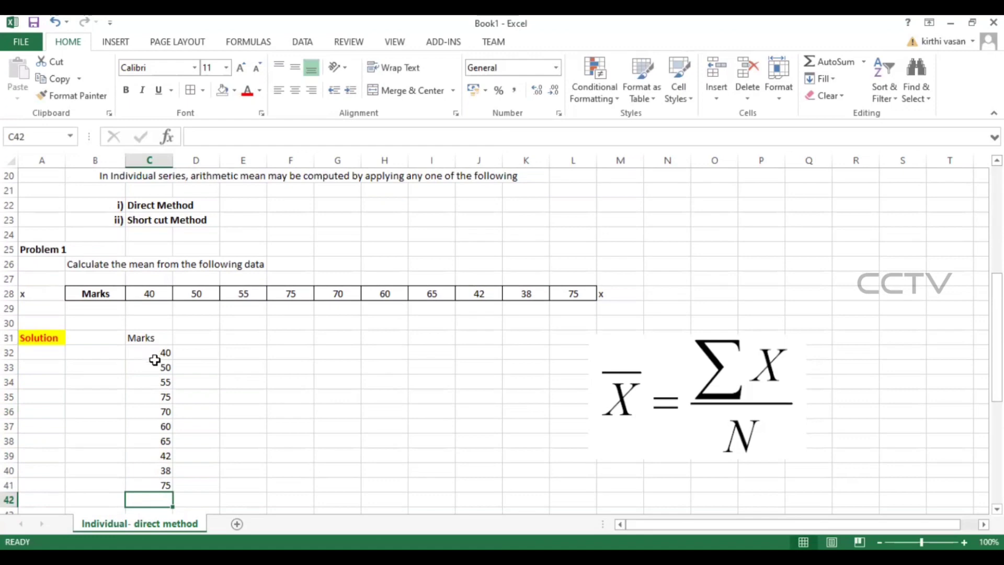
Label the row below the listed marks as total X in cell B42.
scroll(154, 360, down, 1)
click(113, 455)
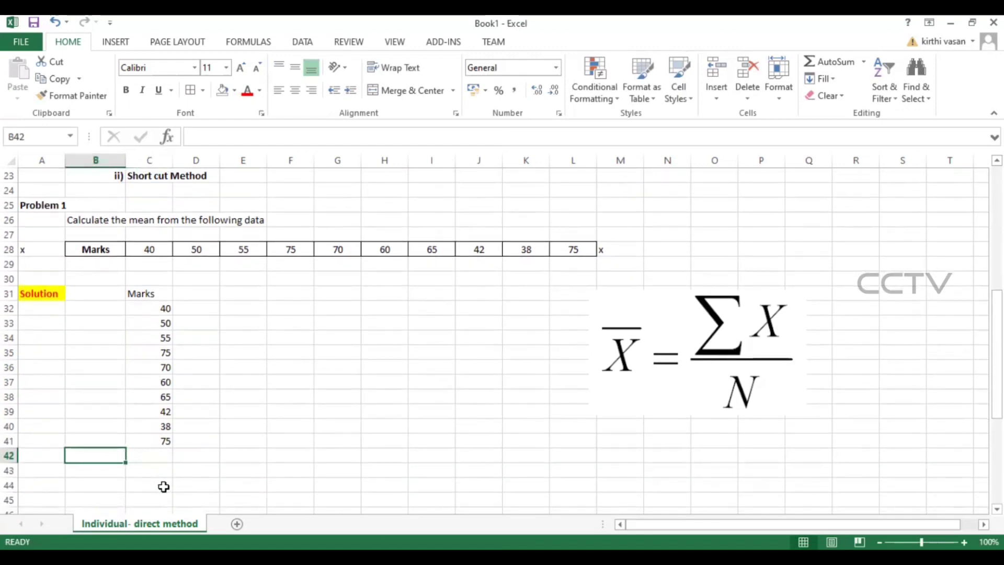
text(total X)
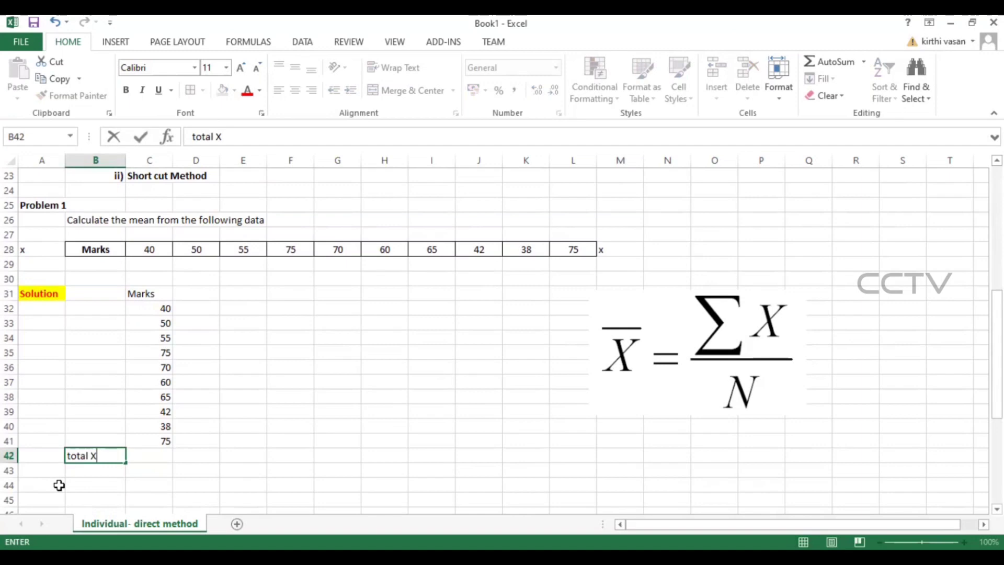
key(Tab)
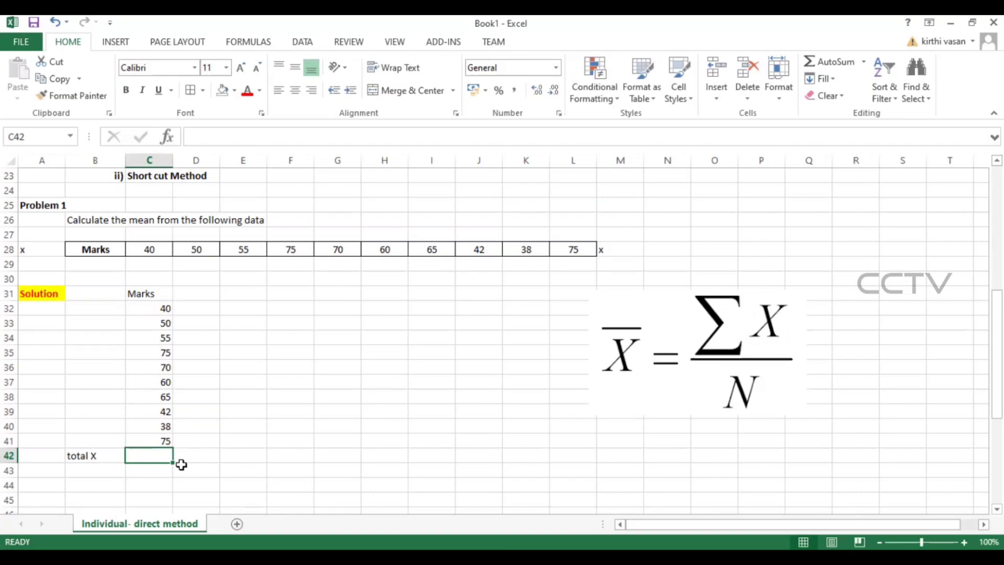
Total the marks in cell C42 with =SUM(C32:C41) and make the result bold.
text(x)
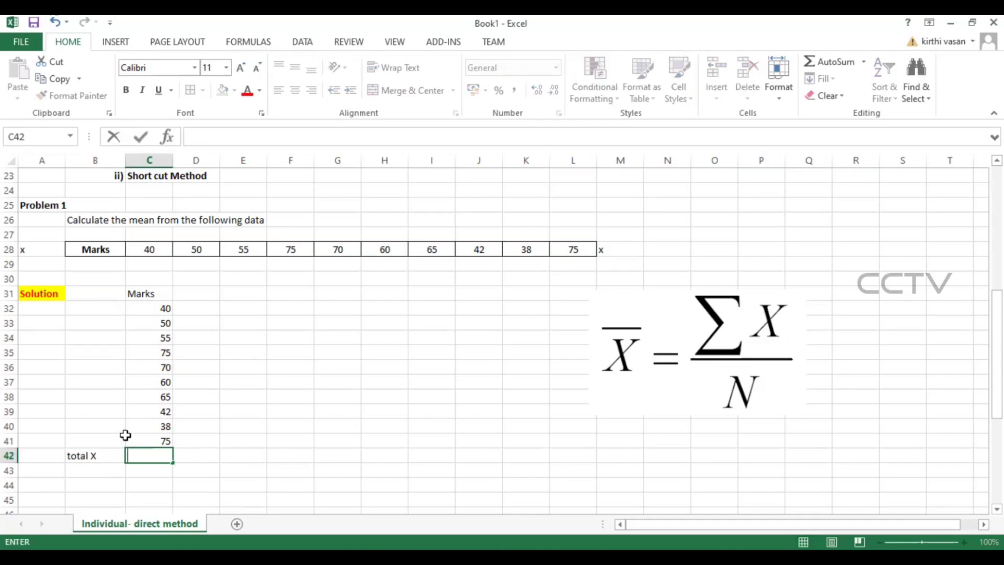
key(Escape)
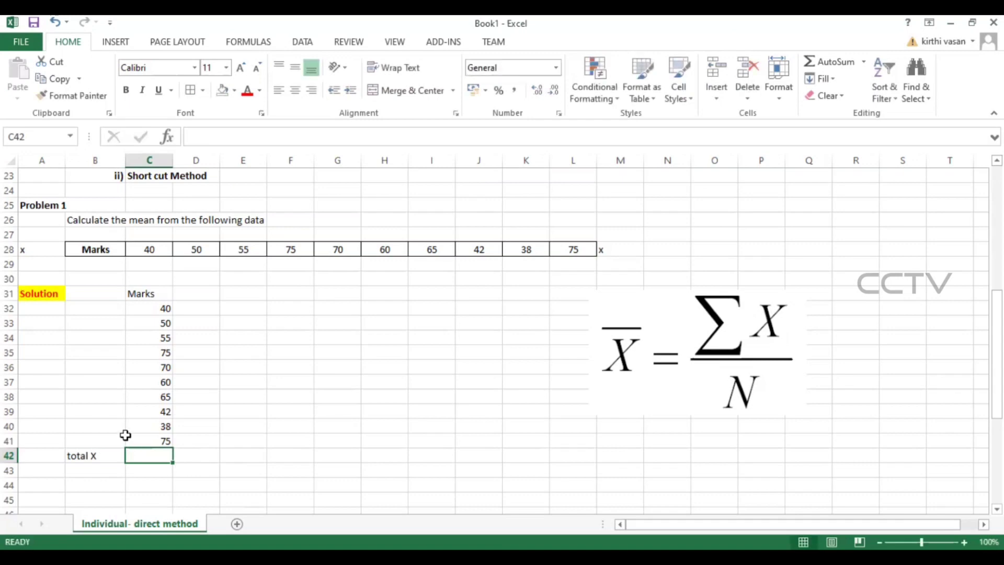
key(alt+equal)
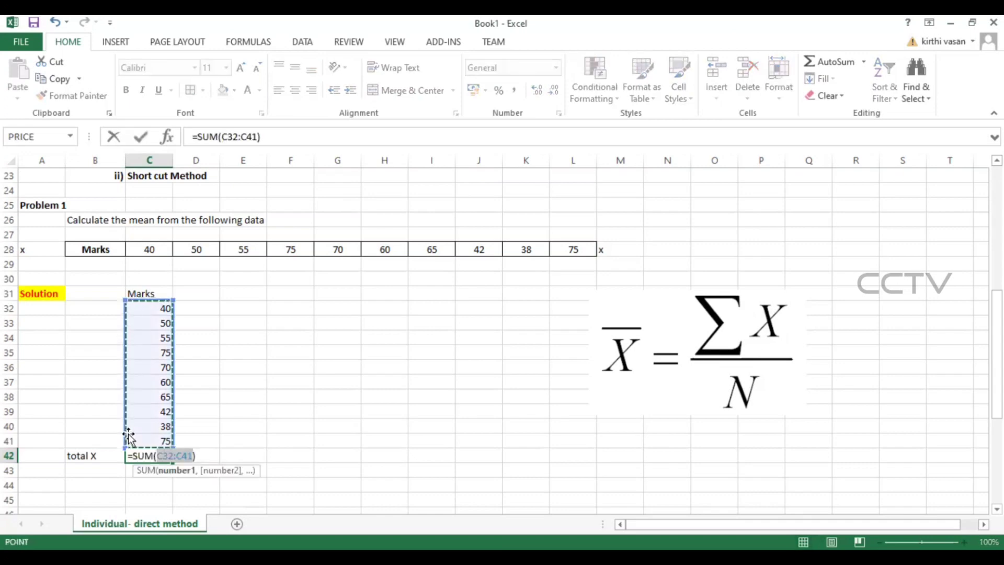
key(Return)
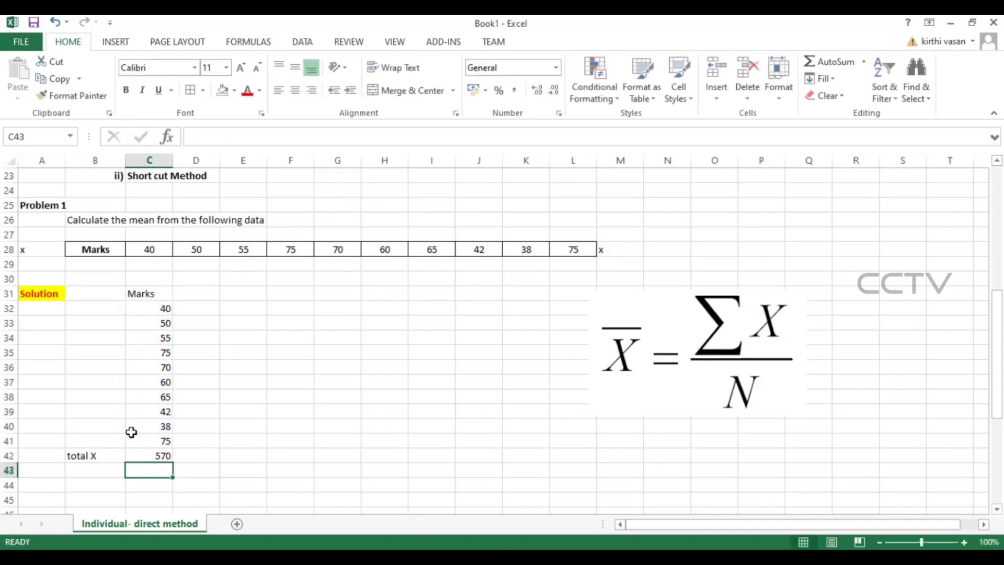
click(158, 453)
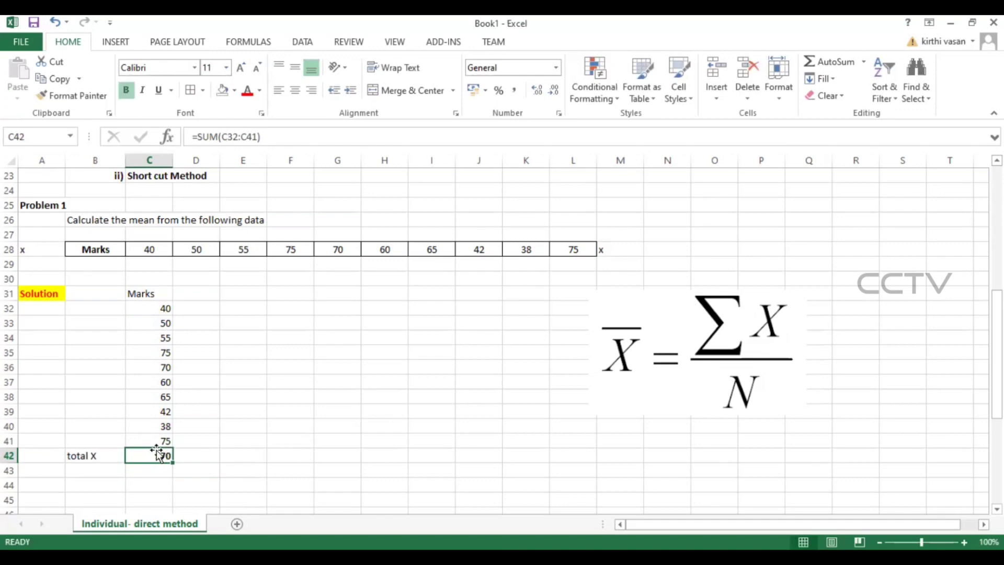
click(292, 422)
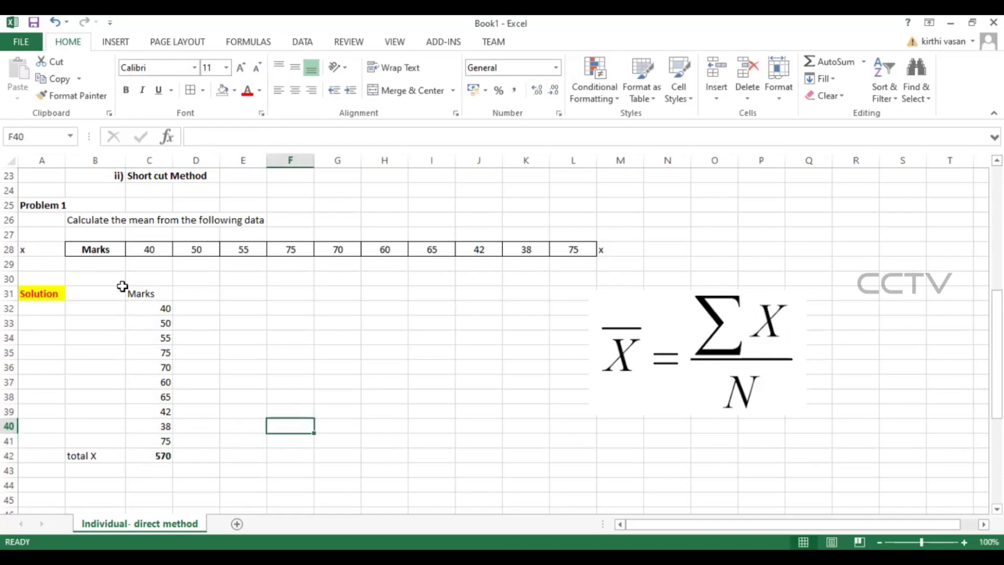
Apply all borders to the marks column from the heading in C31 through the total in C42.
drag(131, 291, 162, 435)
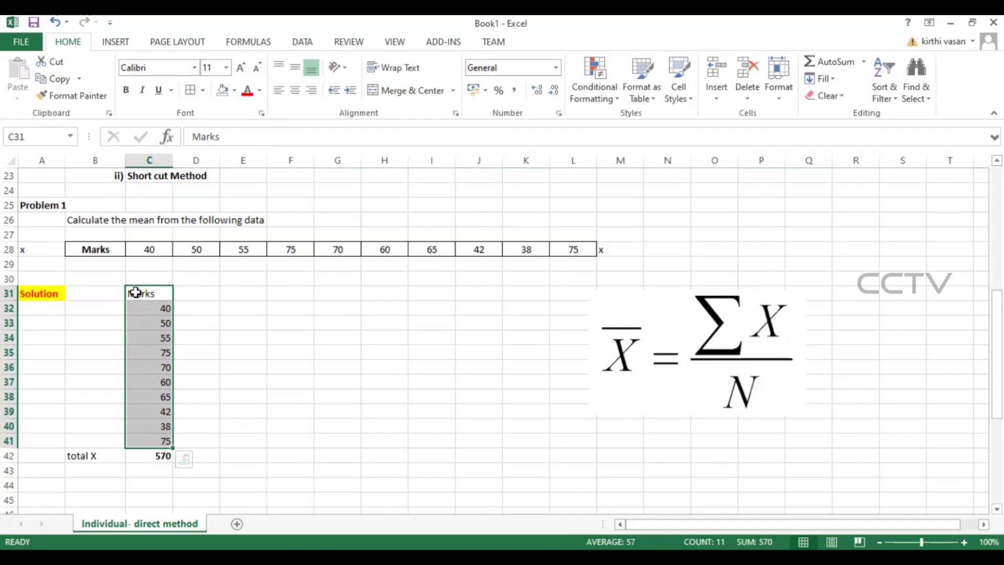
drag(135, 291, 147, 456)
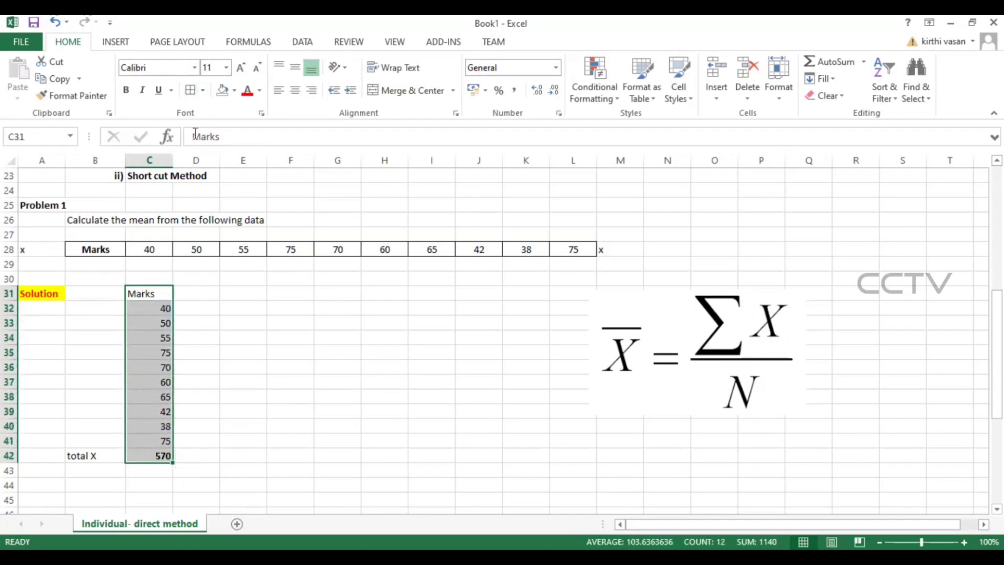
click(191, 90)
click(231, 306)
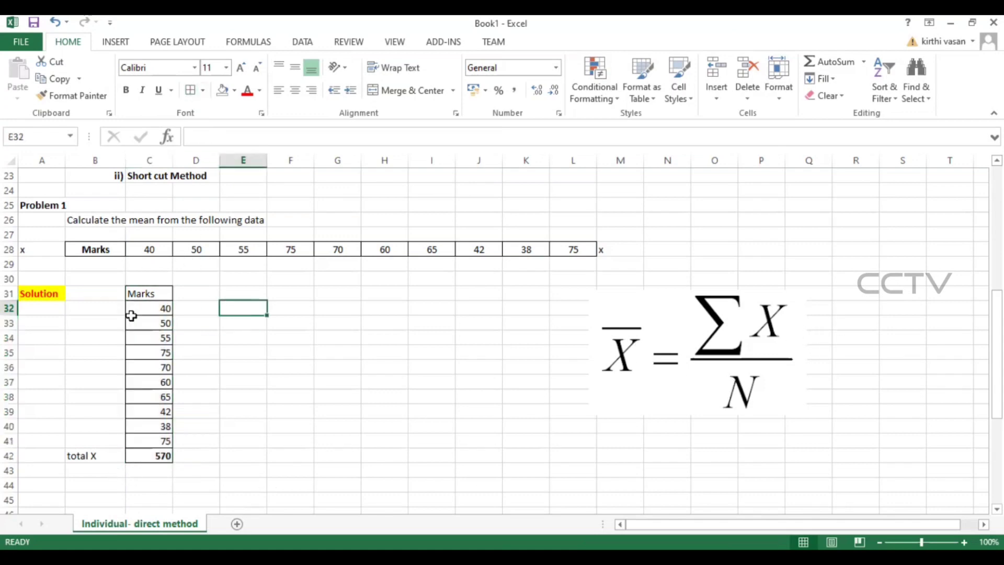
Number the observations from 1 to 10 in cells D32 to D41 beside the marks.
click(204, 316)
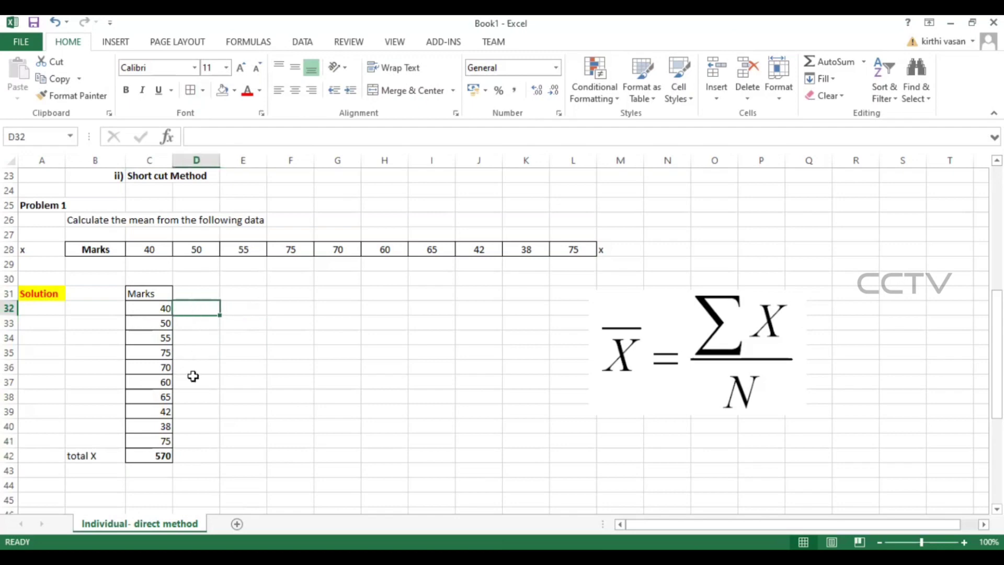
text(1)
key(Return)
text(2)
key(Return)
text(3)
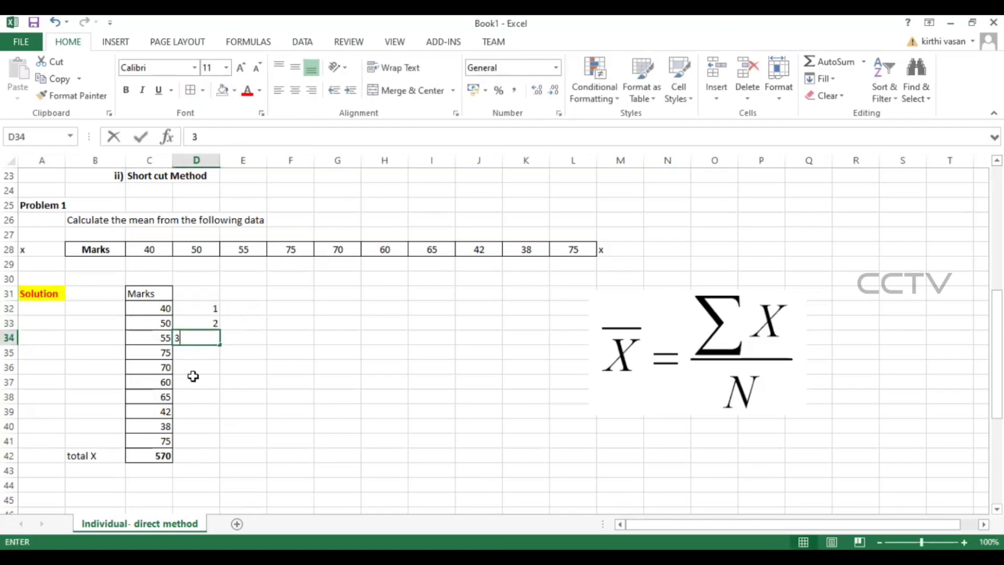
key(Return)
text(4)
key(Return)
text(5)
key(Return)
text(6)
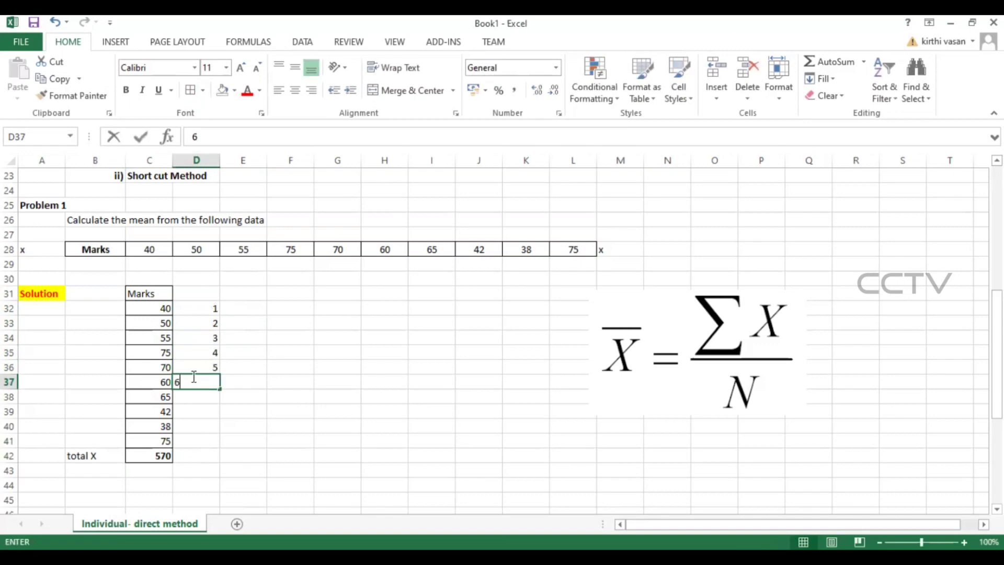
key(Return)
text(7)
key(Return)
text(.)
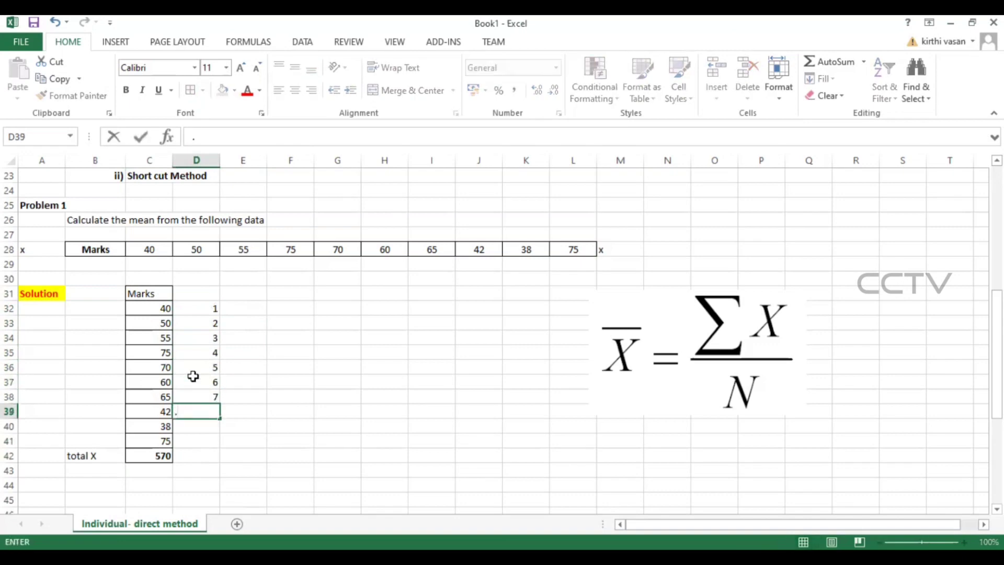
text(8)
key(Return)
text(9)
key(Return)
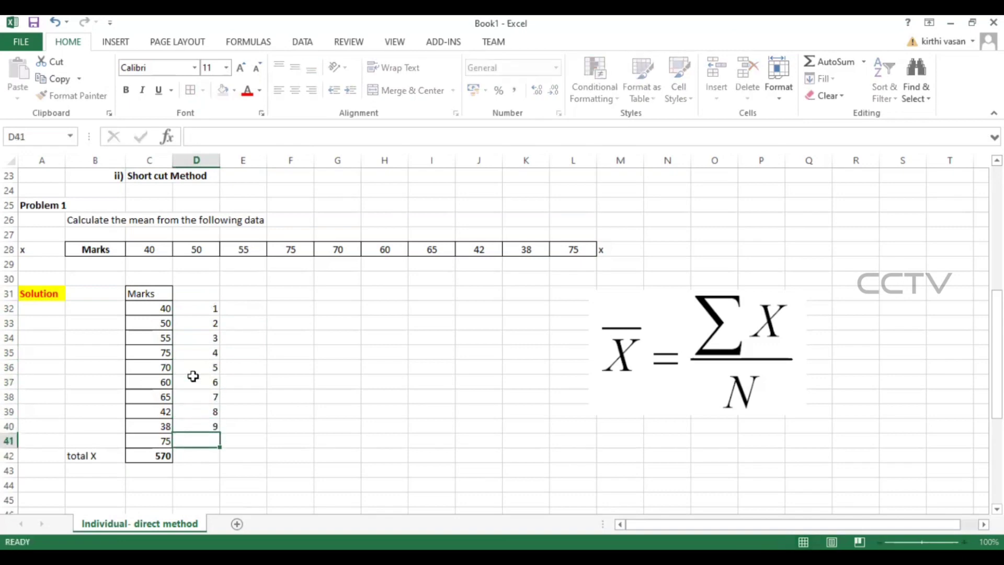
text(10)
key(Return)
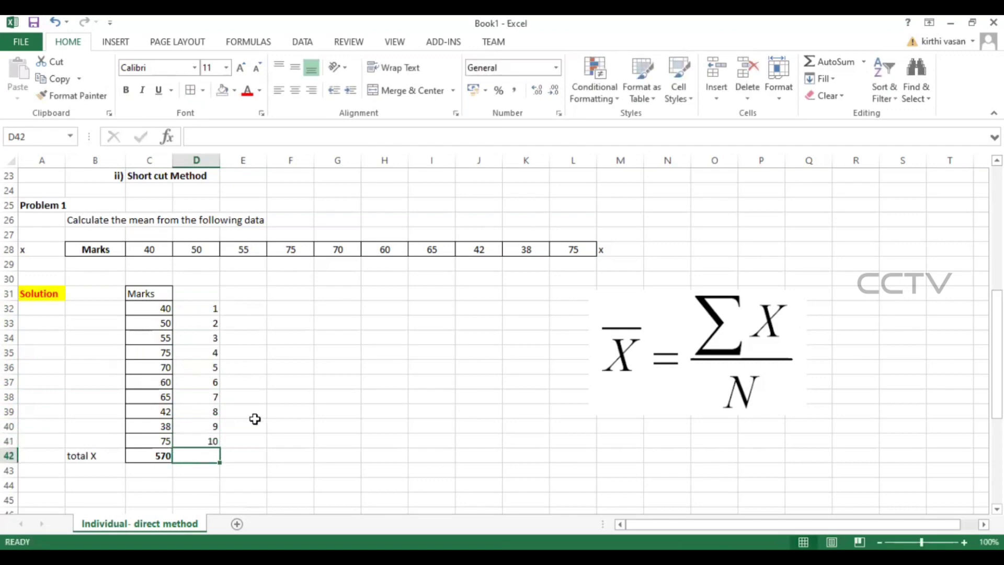
Enter the number of observations as N=10 in cell H38.
click(380, 392)
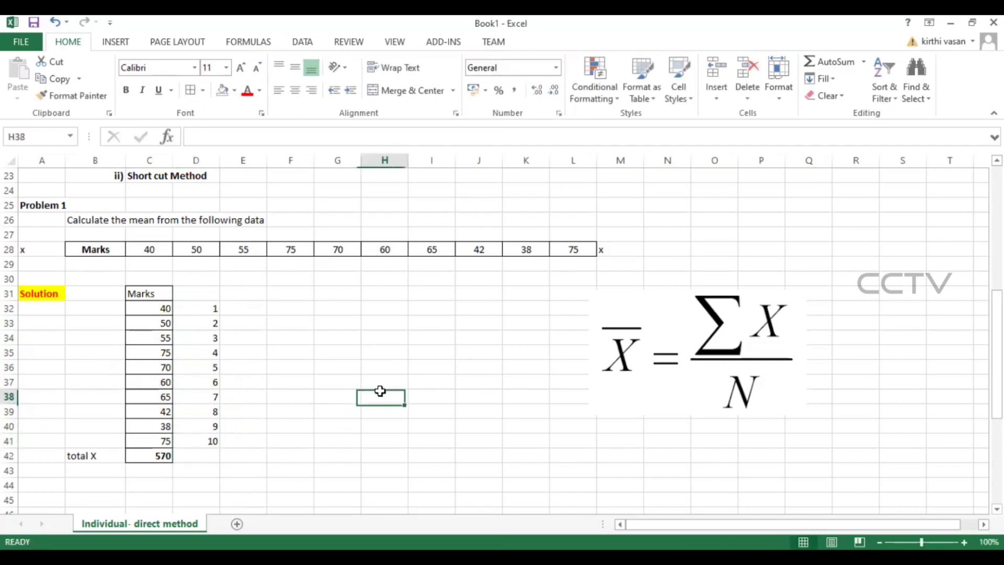
text(N=1)
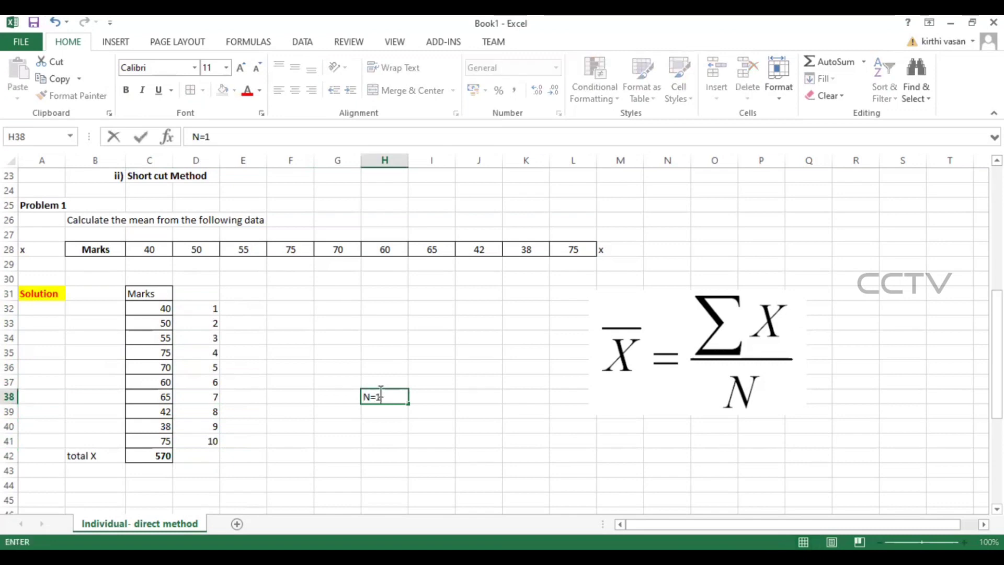
text(0)
click(474, 377)
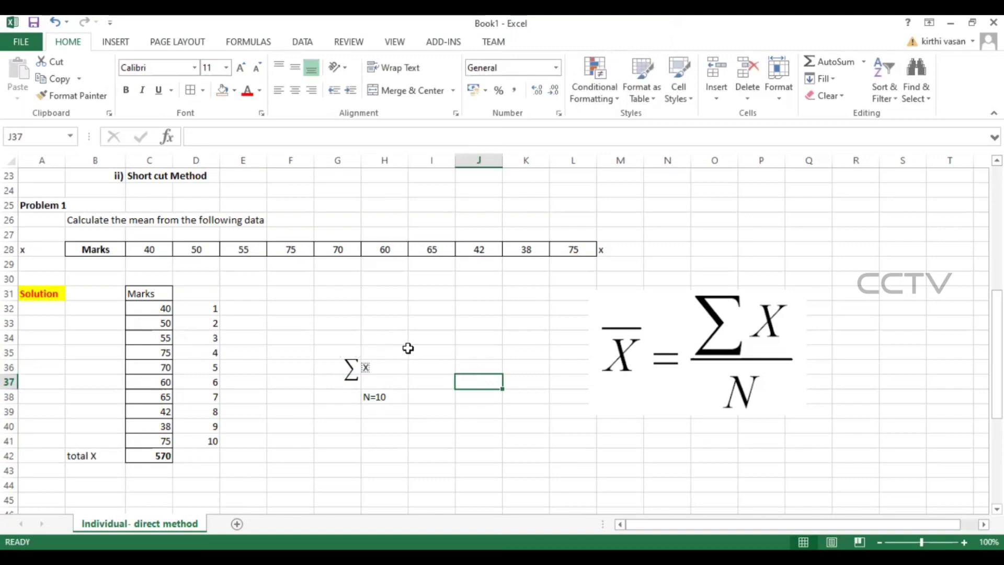
Bring the marks total into cell I36 beside the ΣX symbol with =C42 and make it bold.
click(398, 365)
click(256, 133)
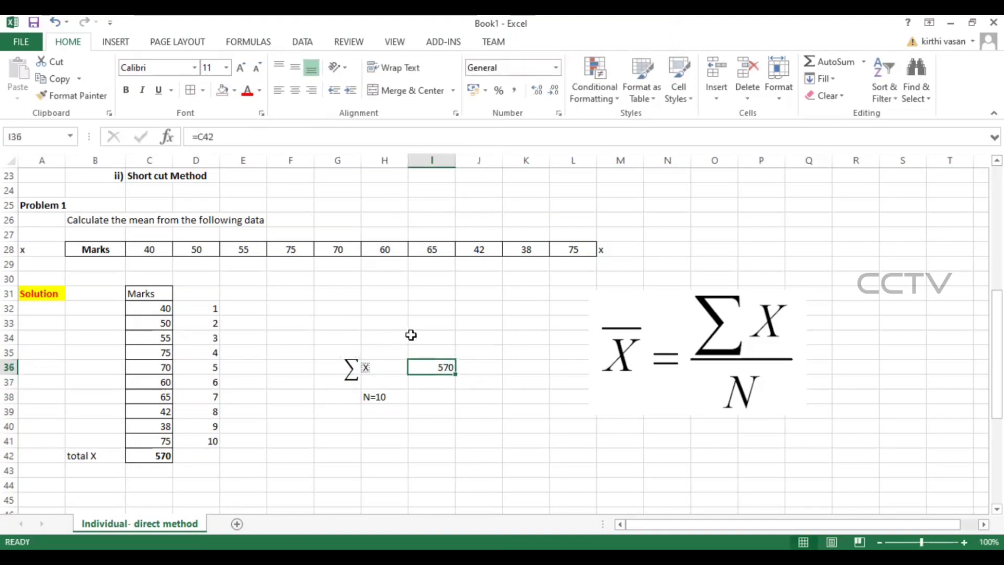
key(ctrl+b)
click(483, 446)
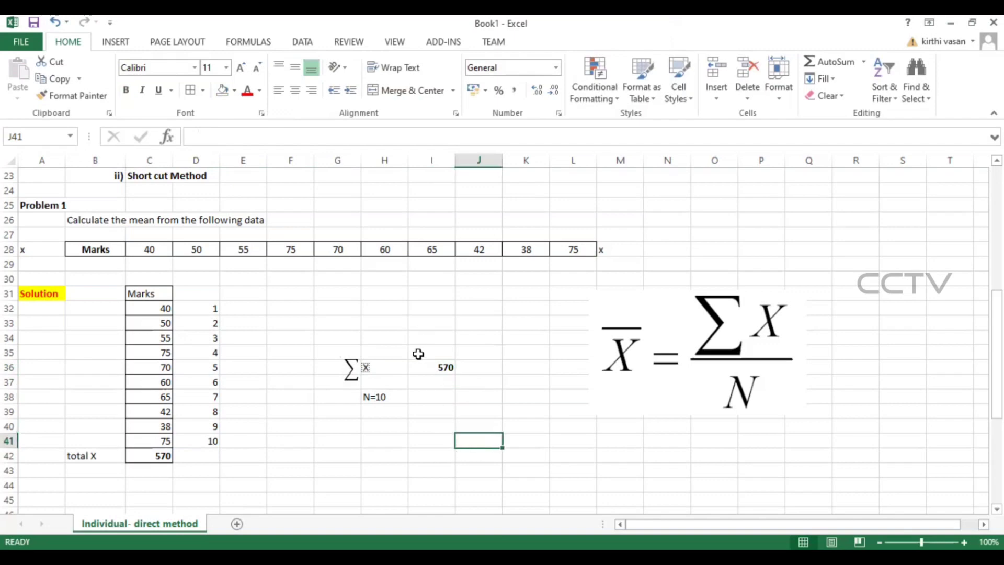
Enter an equals sign as text in cell G41 and right-align it.
scroll(535, 332, down, 2)
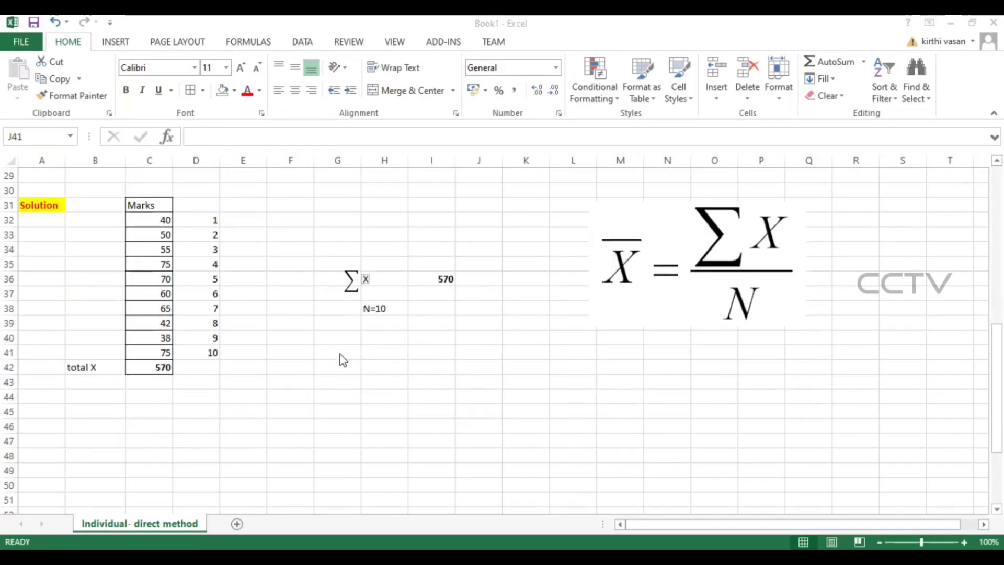
click(337, 350)
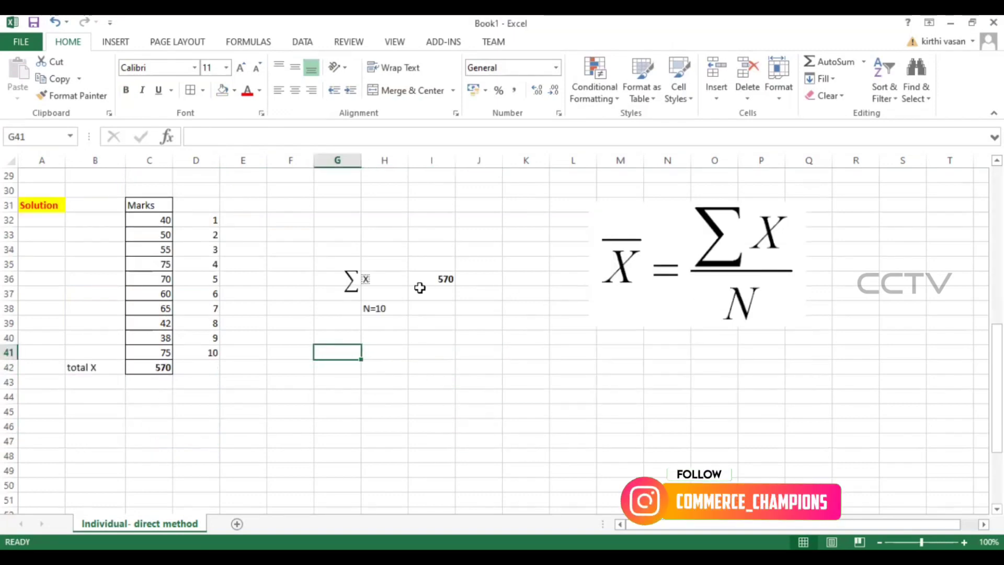
text(=)
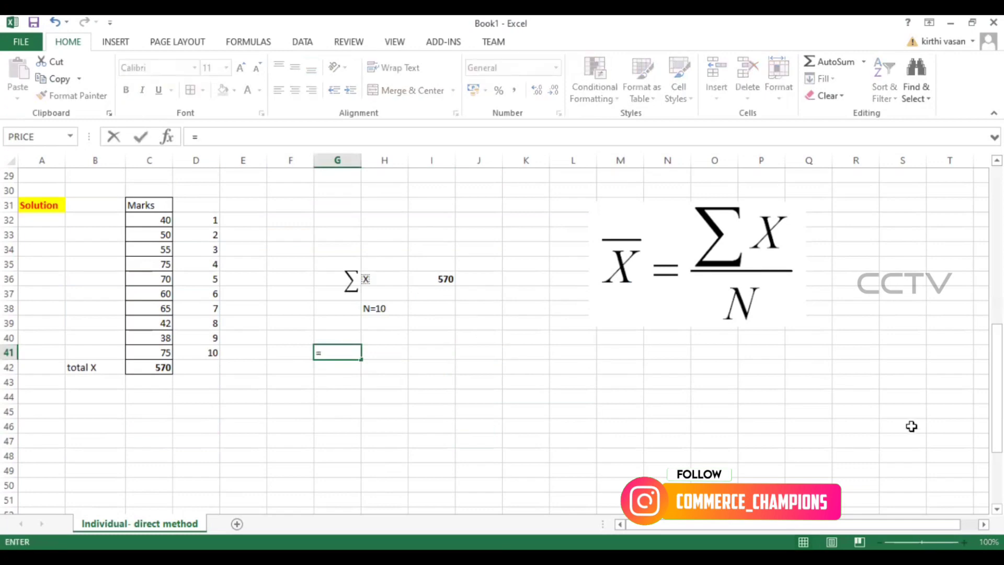
key(Right)
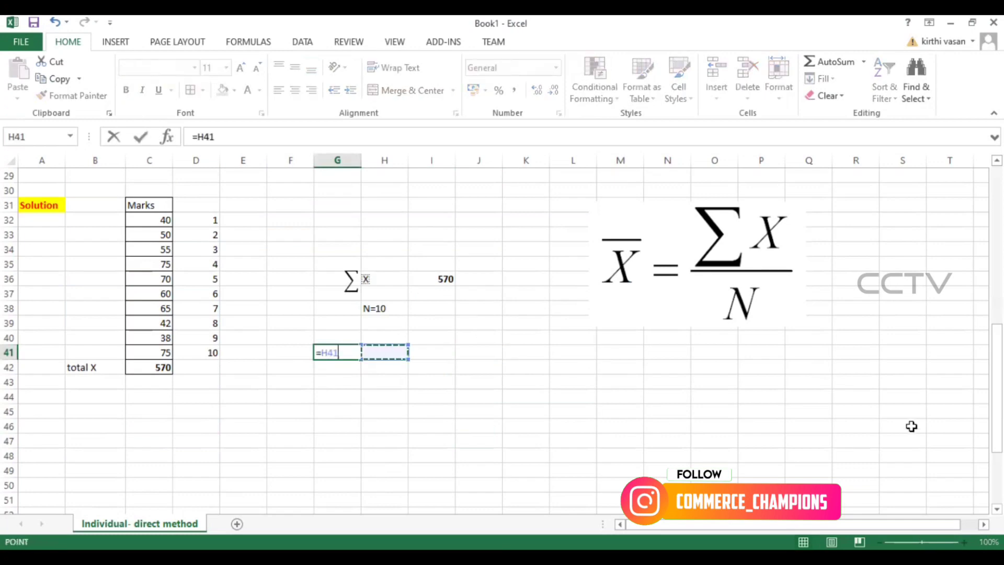
key(BackSpace)
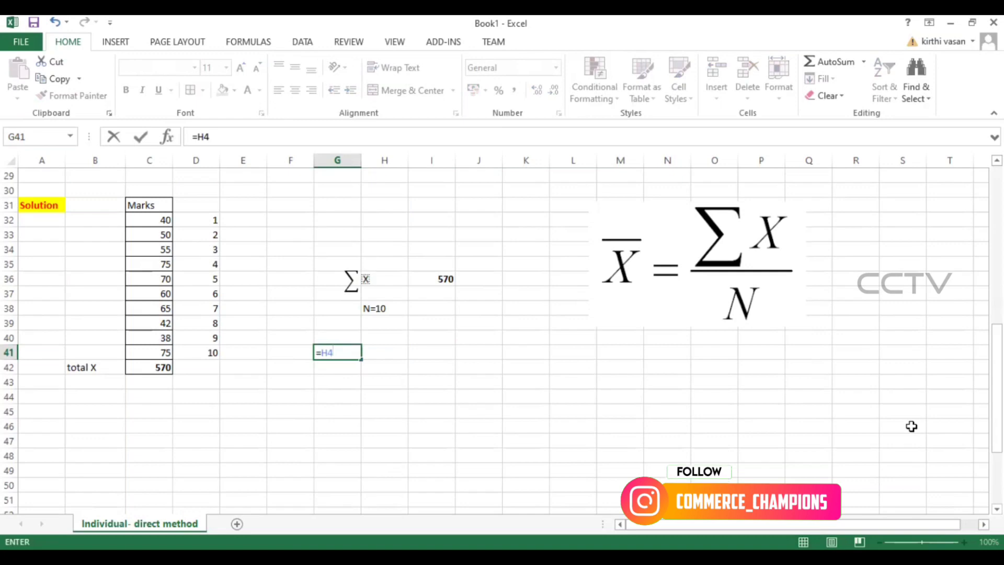
key(BackSpace)
key(BackSpace)
key(Return)
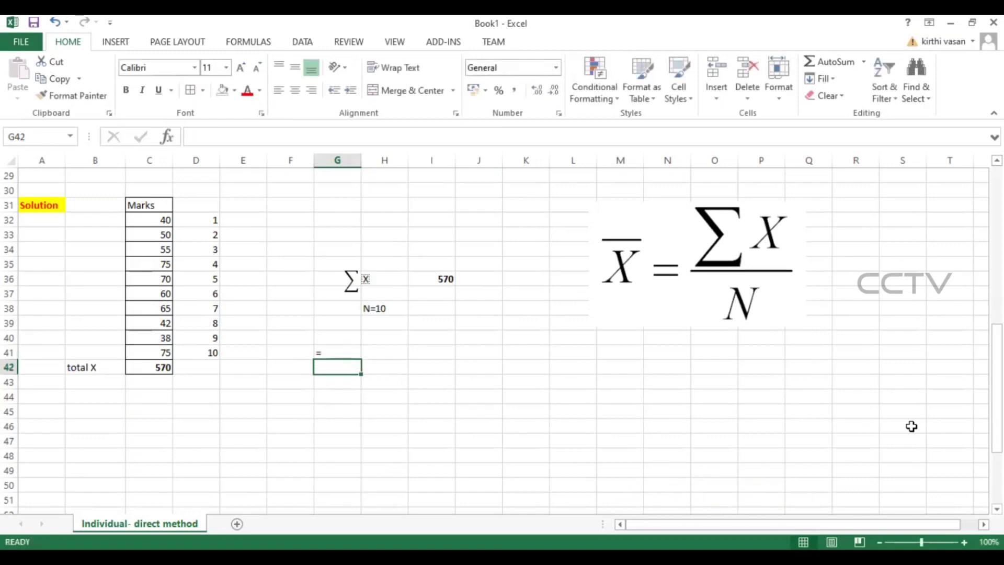
key(Up)
key(Right)
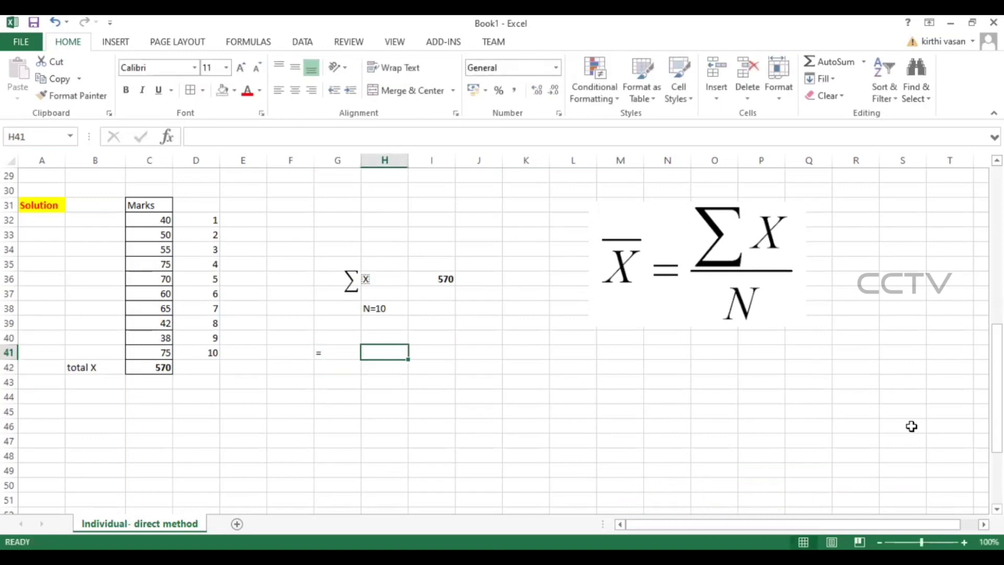
key(Left)
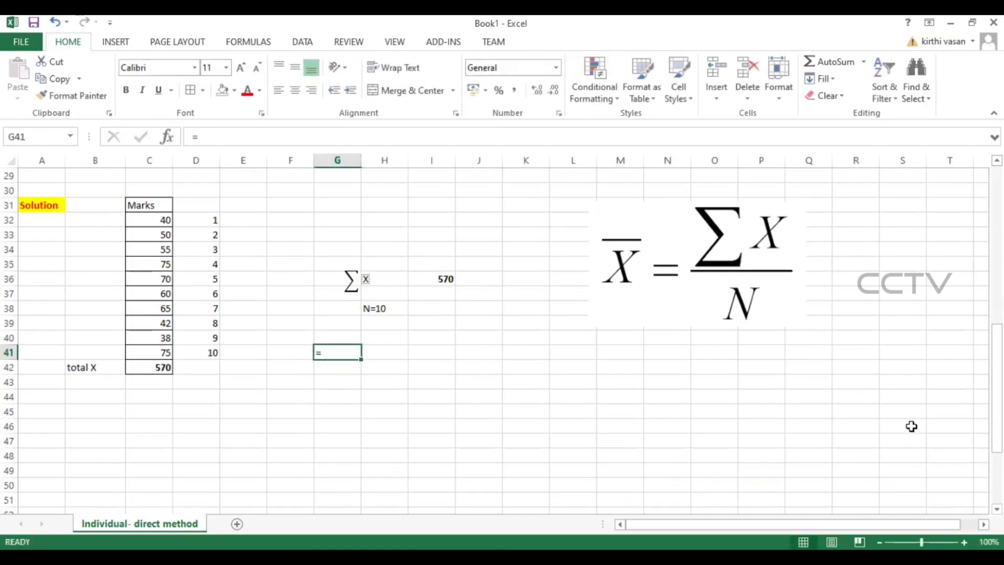
click(314, 92)
Write the division 570/10 as text in cell H41 beside the equals sign.
click(385, 359)
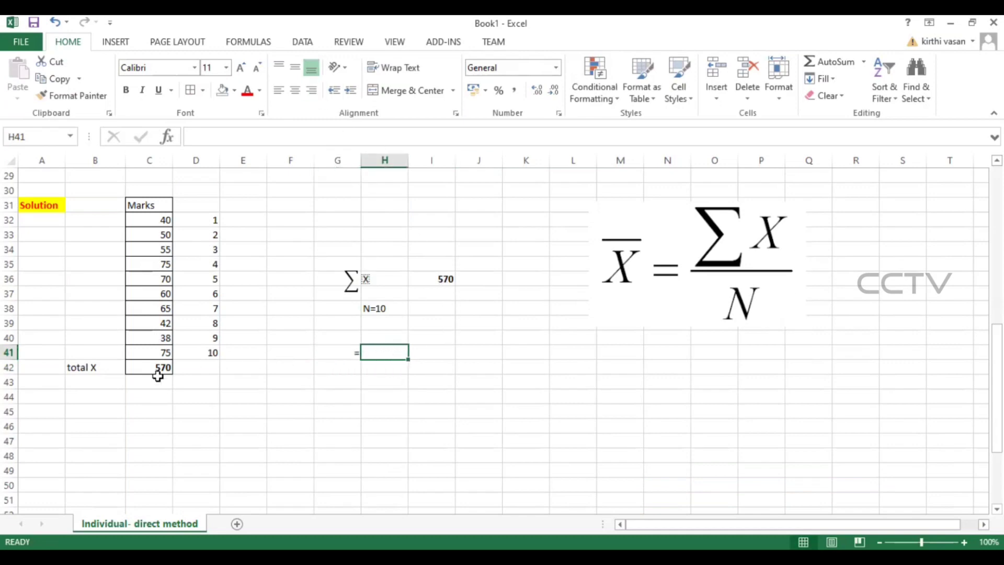
text(570/)
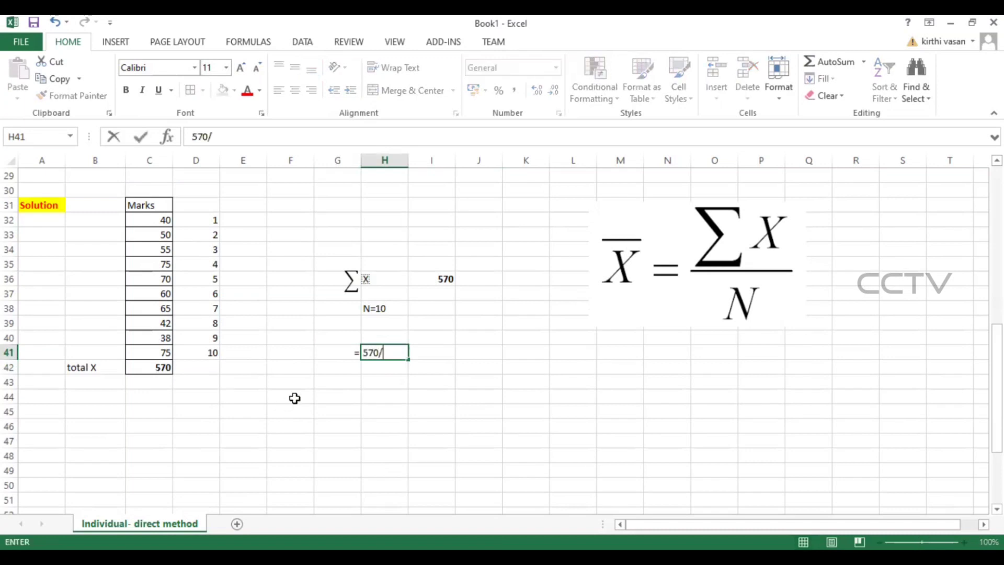
text(10)
key(Return)
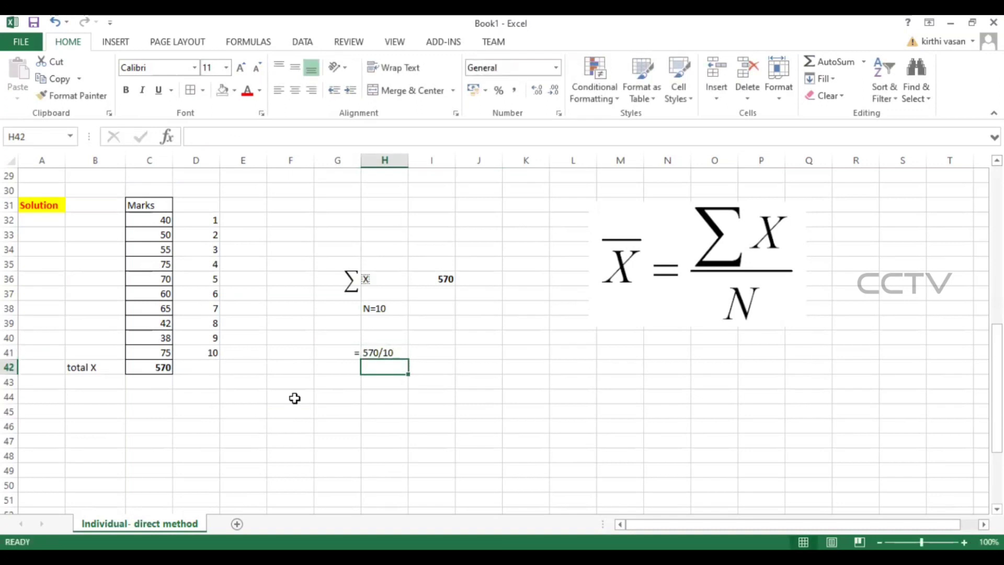
Calculate the mean in cell H42 with =570/10, then centre it and make it bold.
text(=)
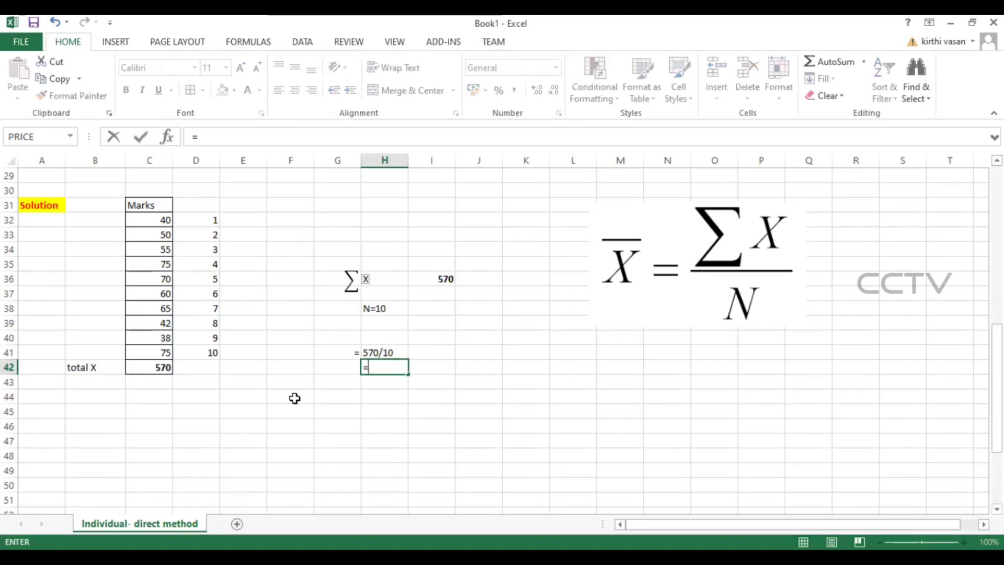
text(570/10)
key(Return)
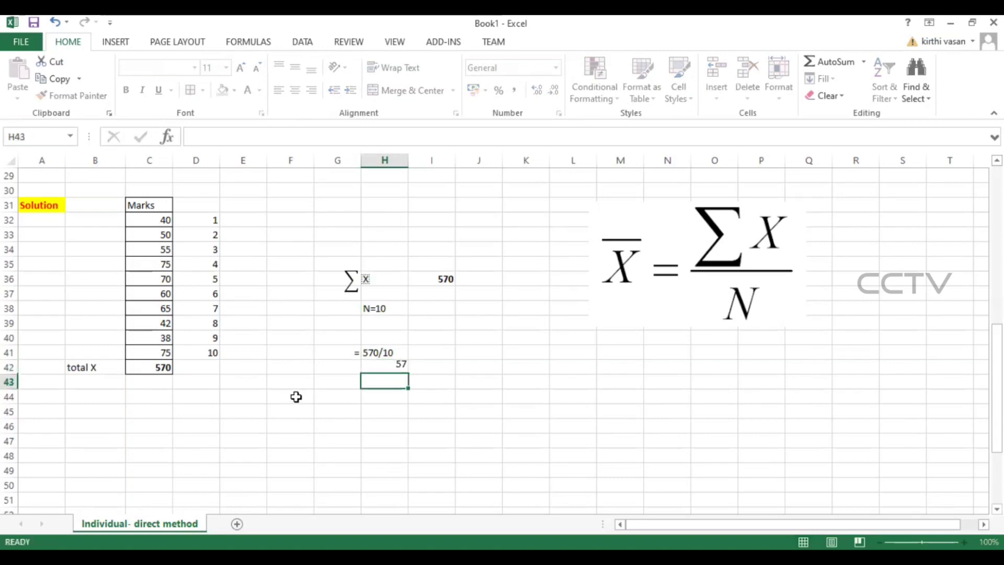
click(377, 366)
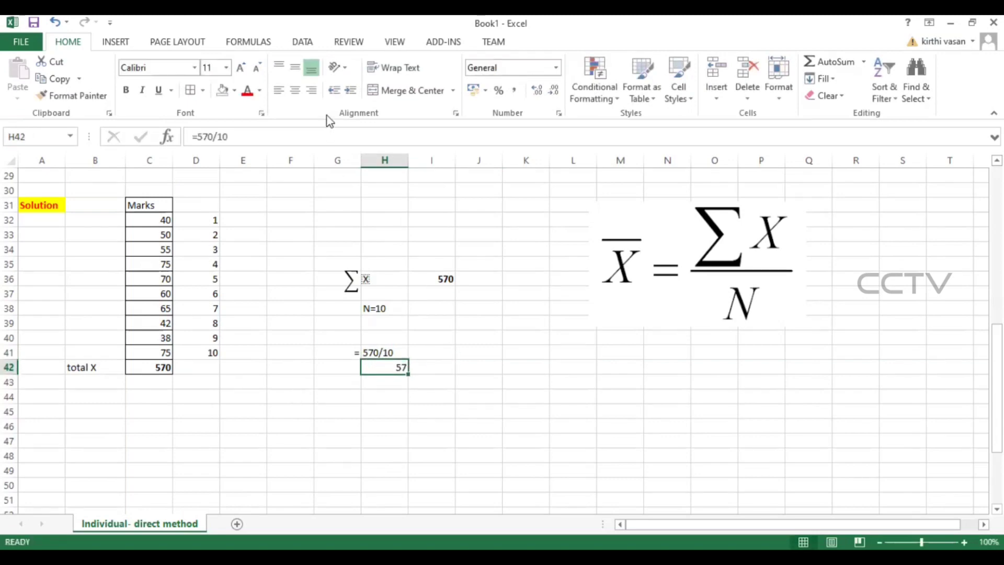
click(295, 90)
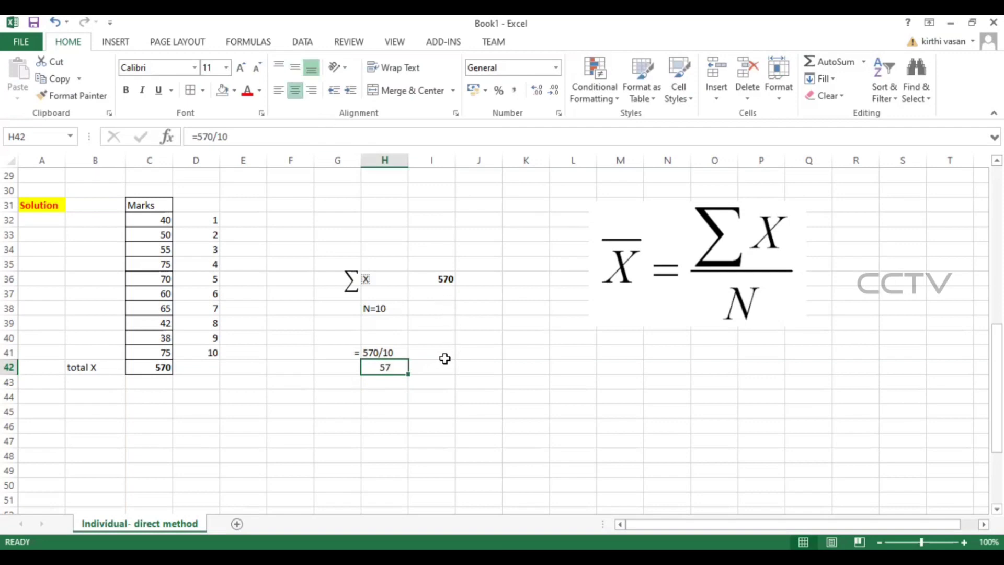
key(ctrl+b)
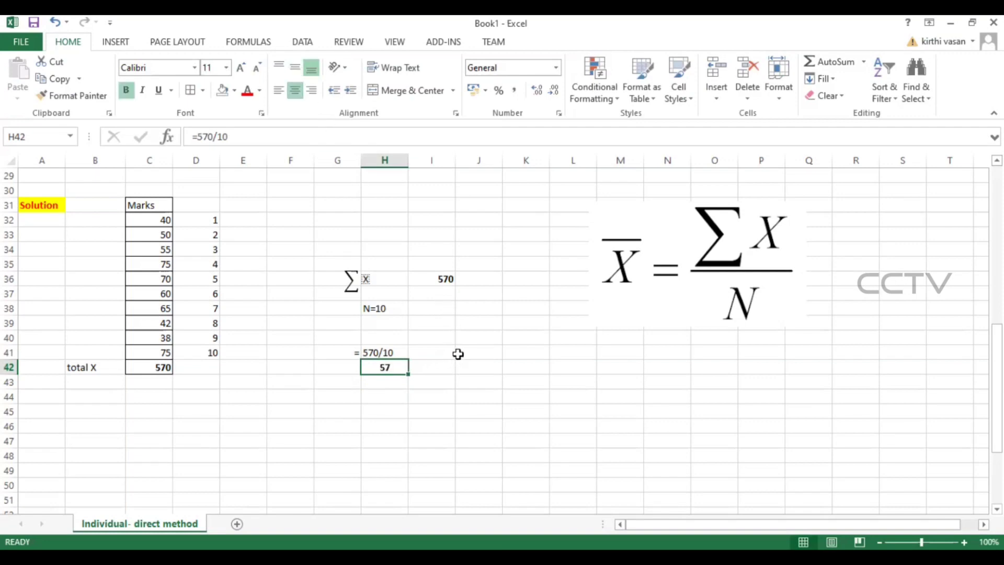
scroll(251, 413, down, 1)
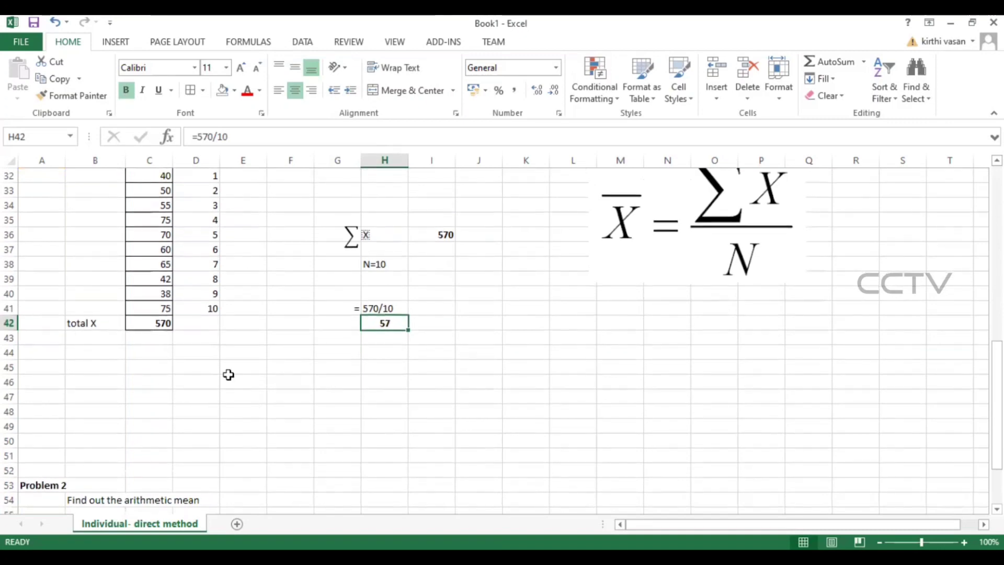
scroll(240, 397, up, 1)
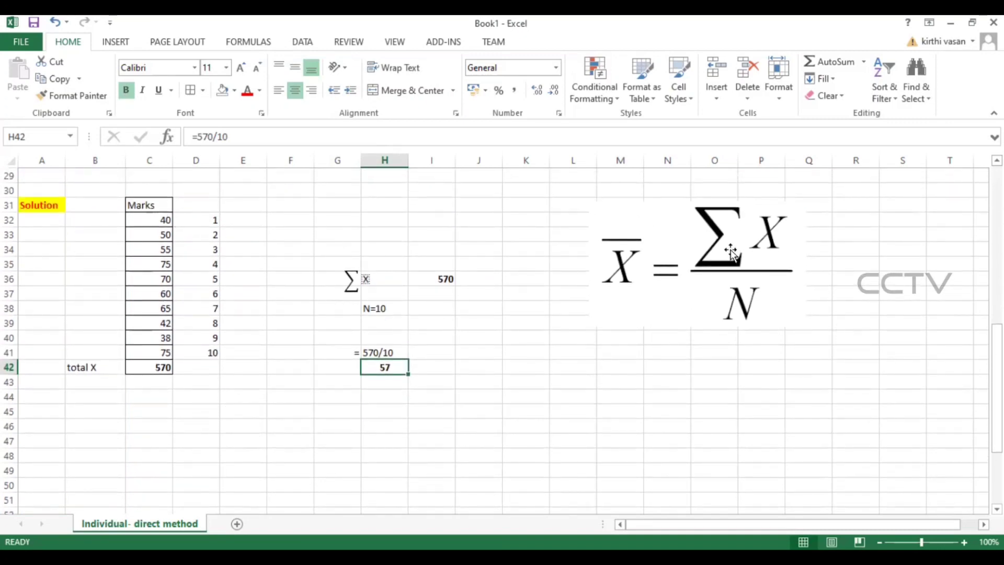
drag(148, 220, 139, 352)
click(149, 386)
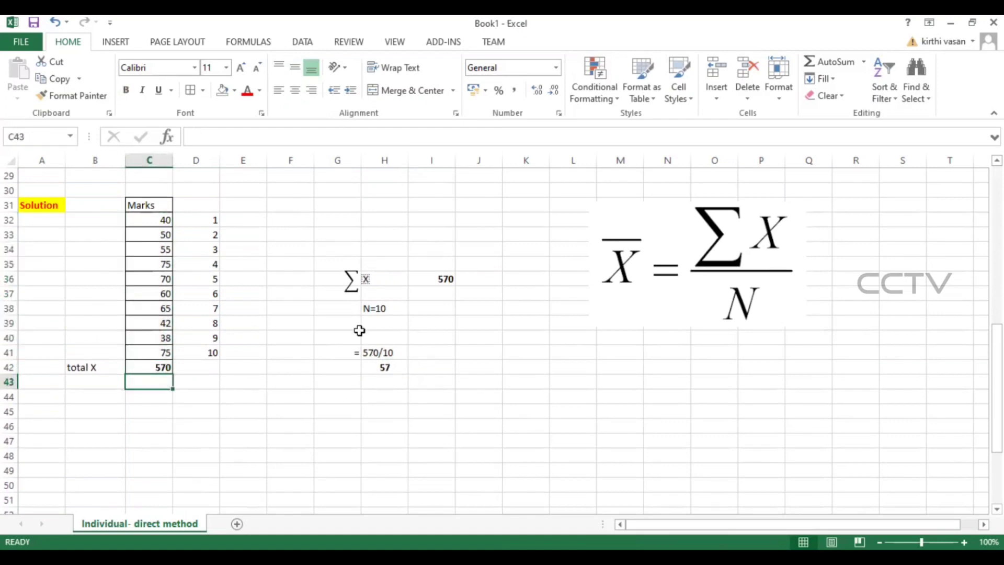
Make the mean working in cells G40 to H43 bold.
drag(355, 340, 409, 387)
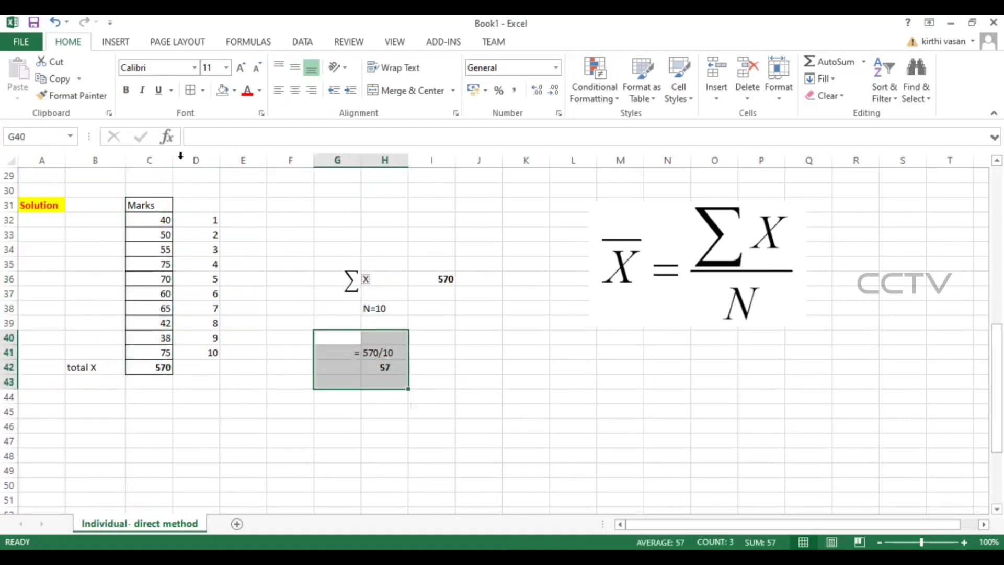
click(125, 90)
click(445, 307)
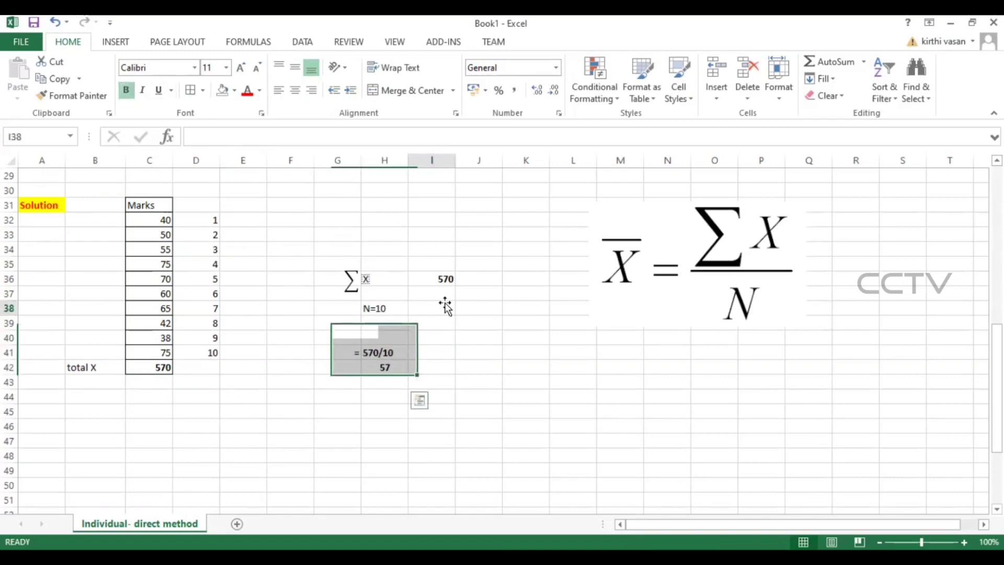
Enter the heading Serial No. in cell B61 under the Problem 2 solution.
scroll(506, 334, down, 7)
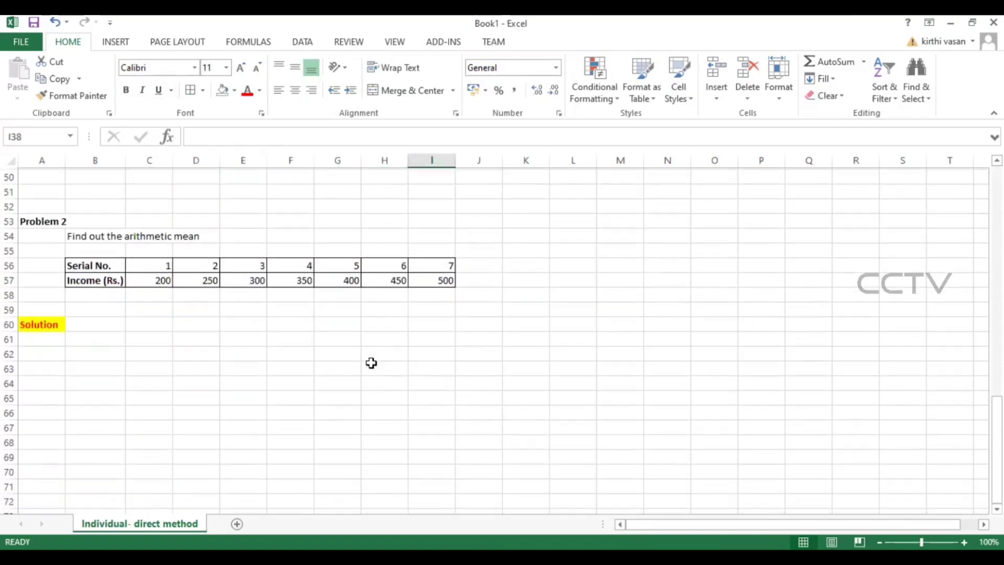
scroll(373, 361, up, 16)
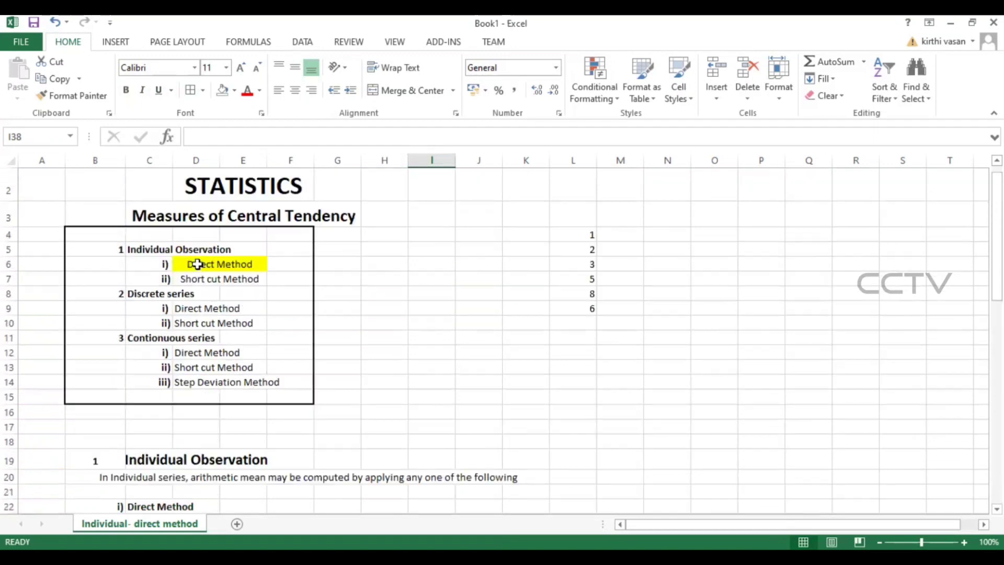
scroll(501, 388, down, 14)
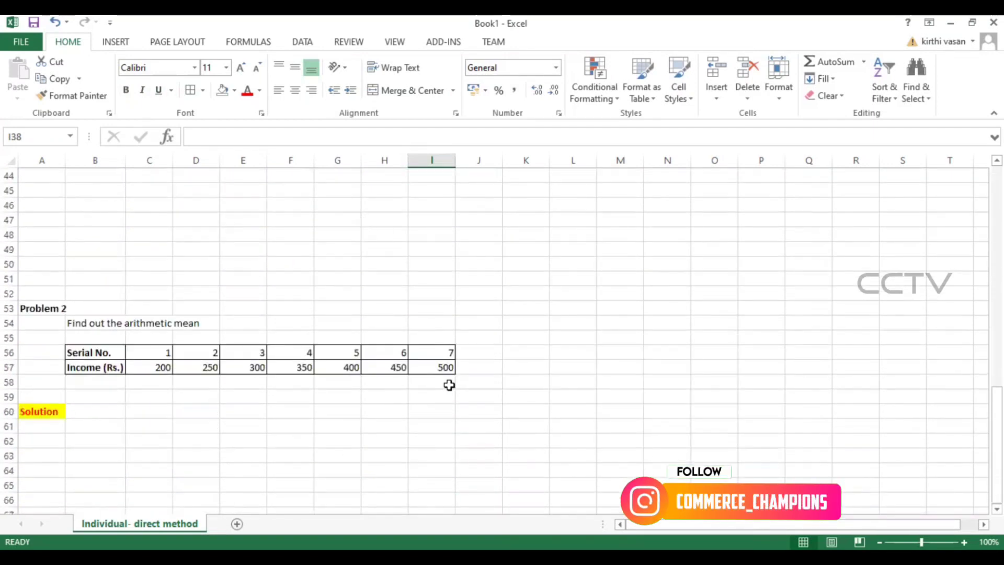
scroll(450, 385, down, 2)
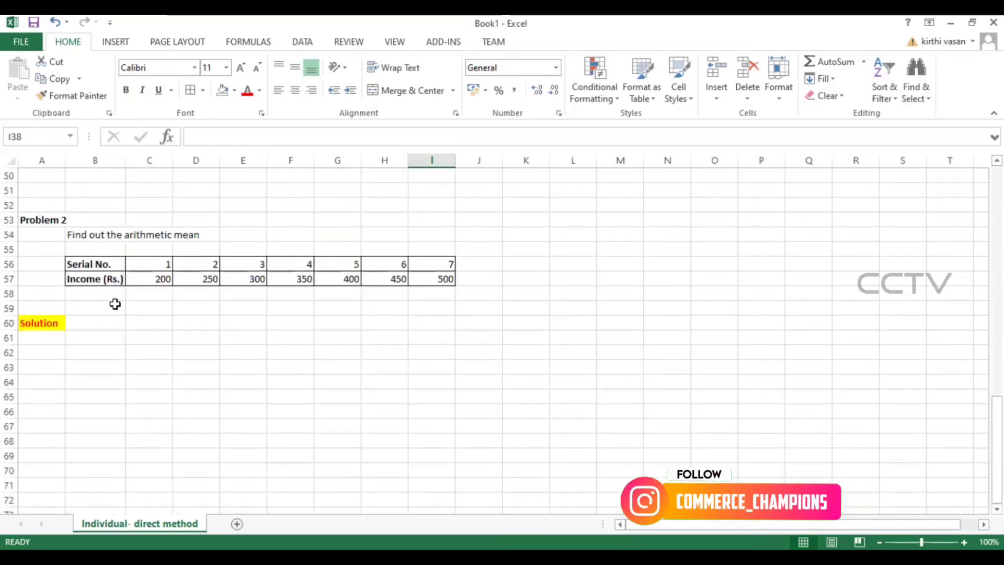
click(112, 337)
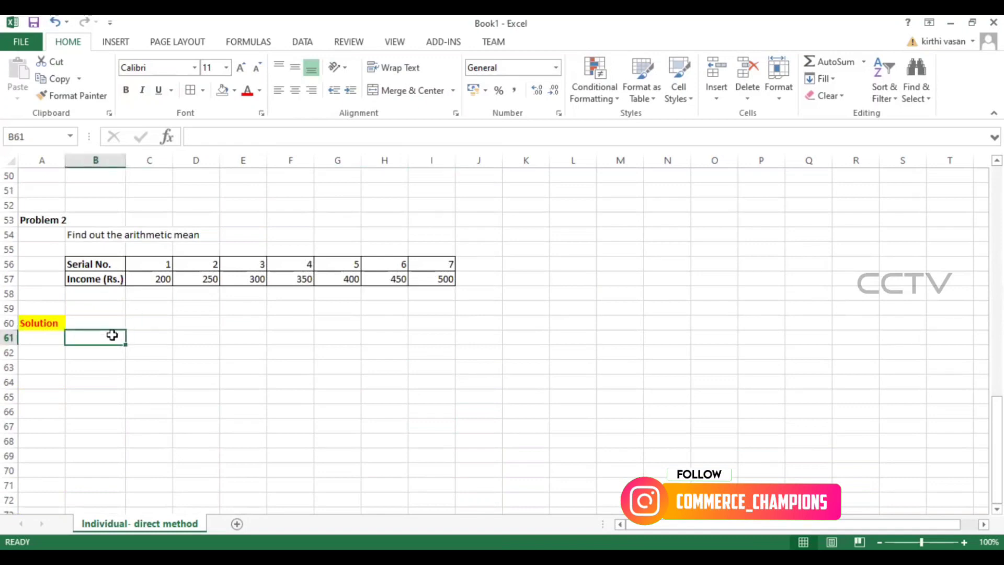
text(Serial )
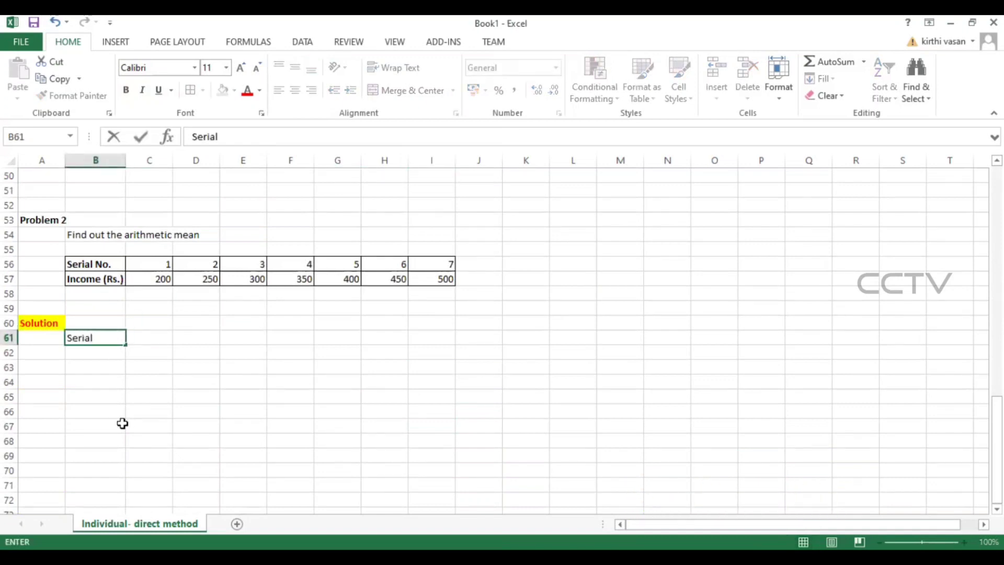
text(No.)
key(Return)
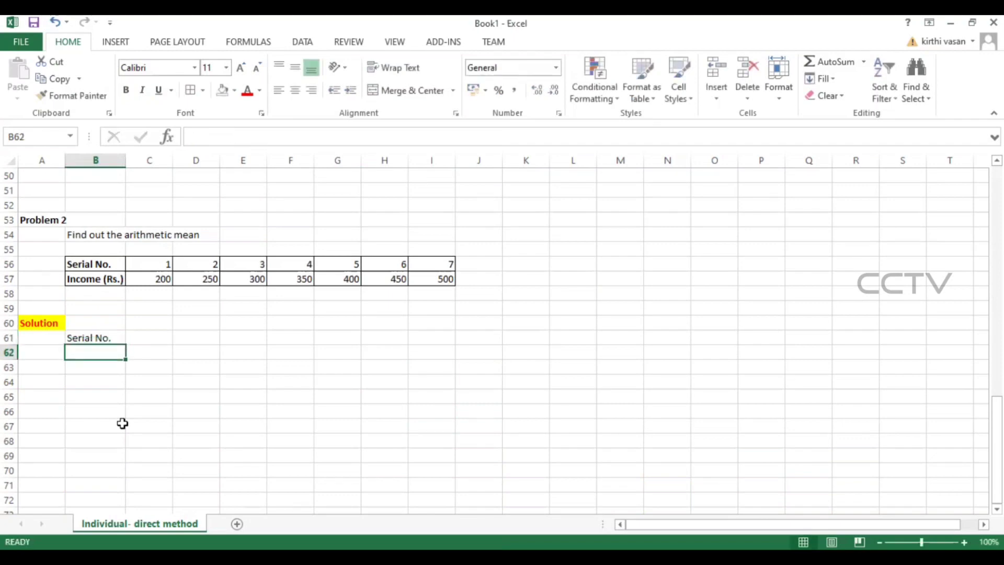
List the serial numbers 1 to 7 in cells B62 to B68.
text(1)
key(Return)
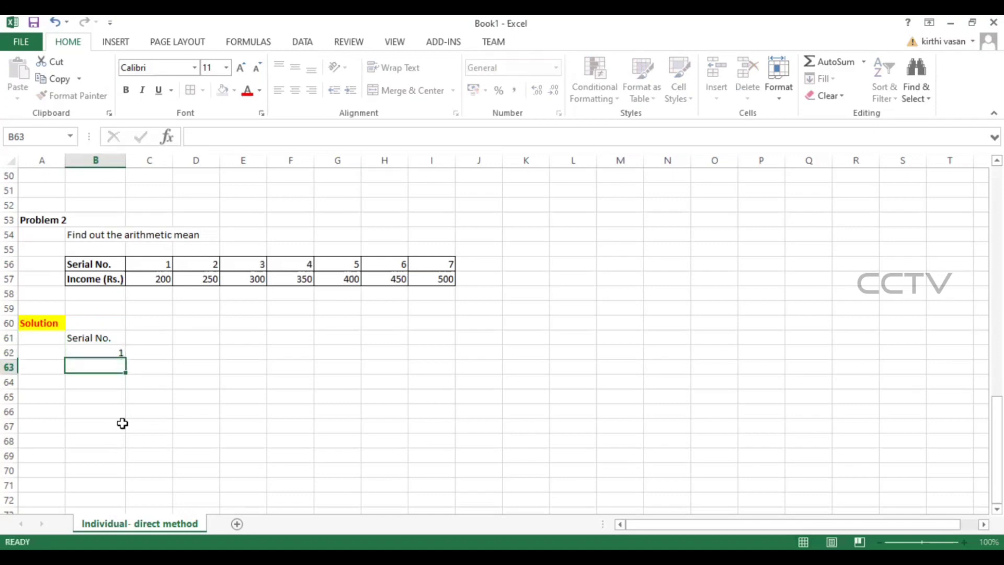
text(2)
key(Return)
text(3)
key(Return)
text(4)
key(Return)
text(5)
key(Return)
text(6)
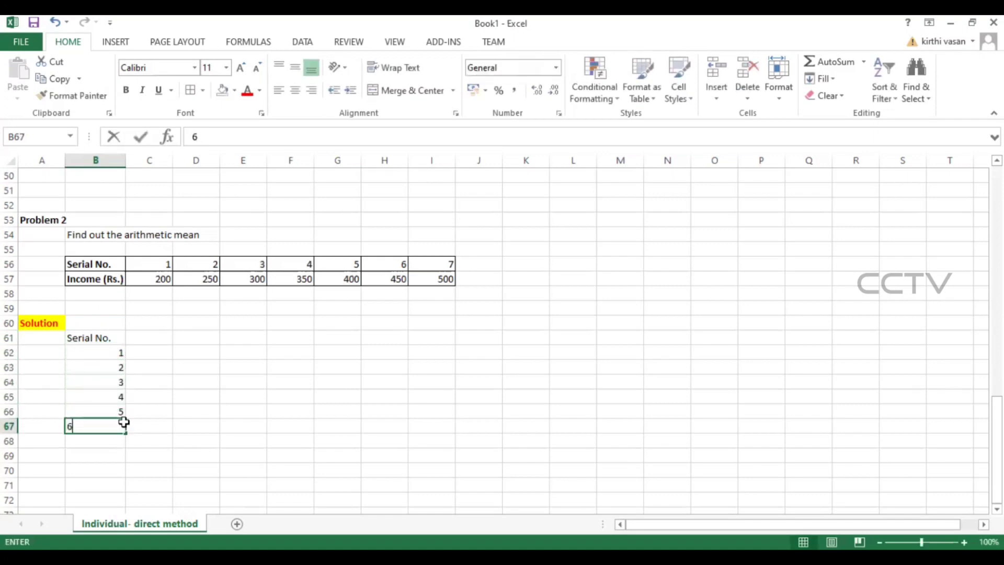
key(Return)
text(7)
key(Return)
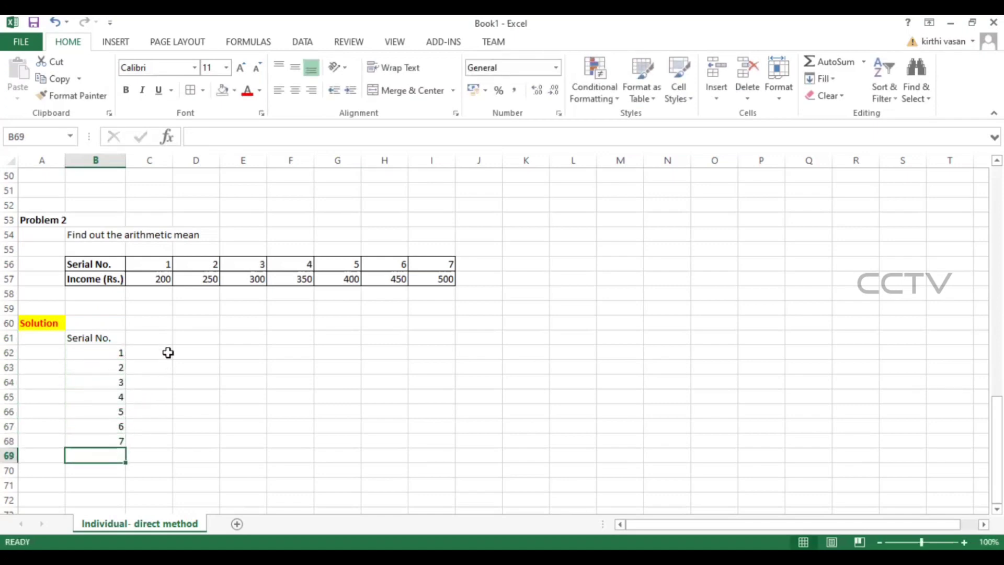
Enter the heading Income in cell C61 beside Serial No.
click(150, 335)
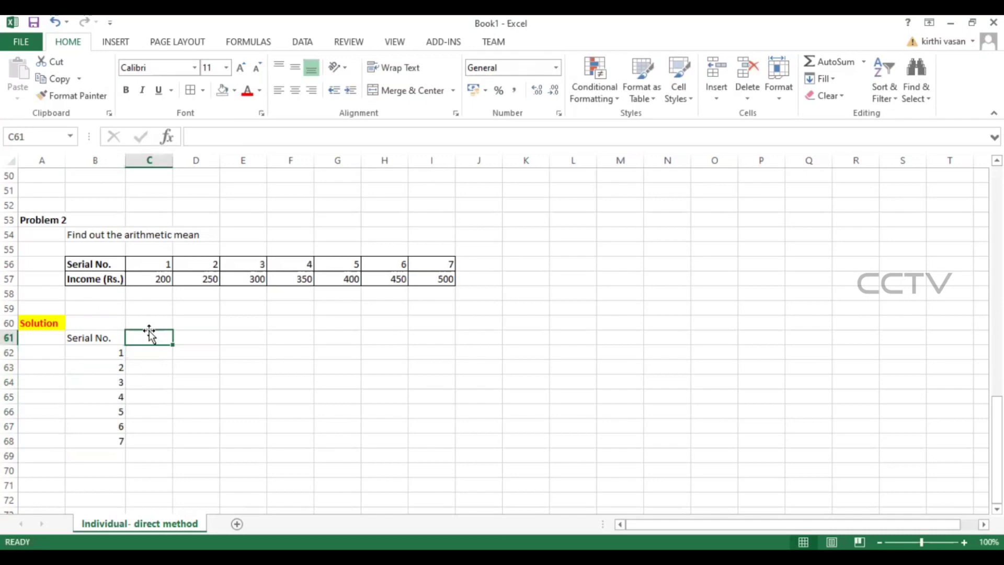
text(Income)
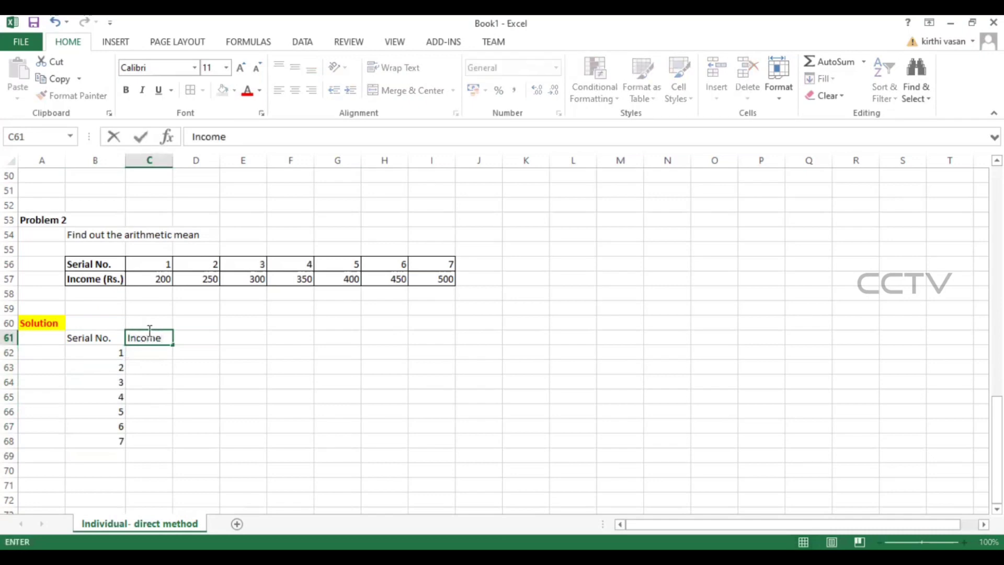
key(Return)
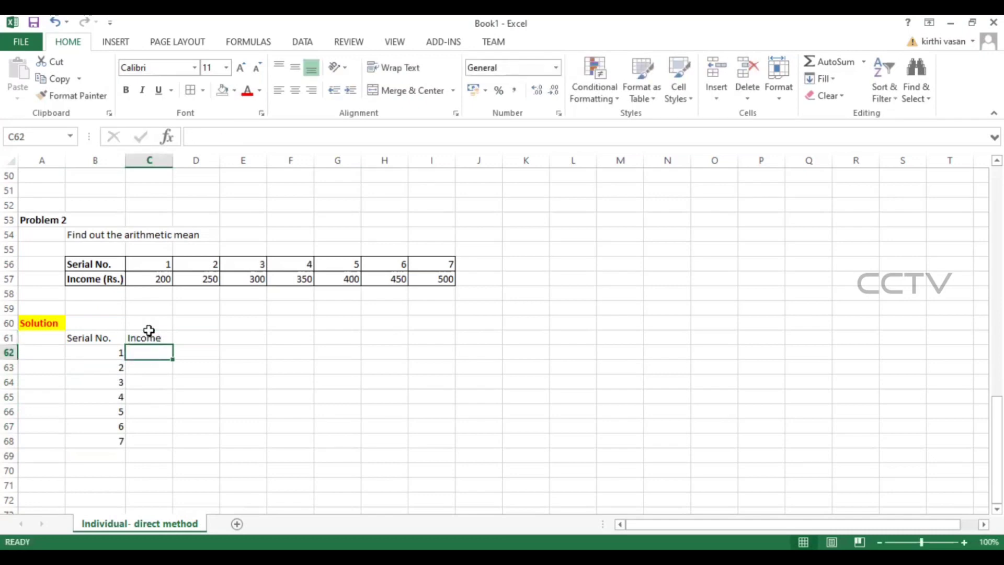
List the incomes 200, 250, 300, 350, 400, 450 and 500 in cells C62 to C68.
text(200)
key(Return)
text(250)
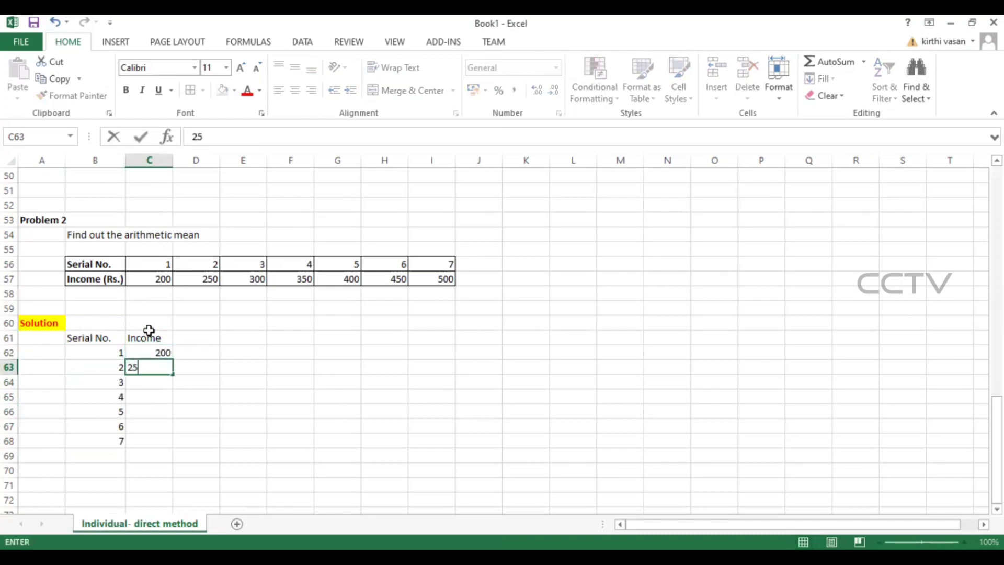
key(Return)
text(300)
key(Return)
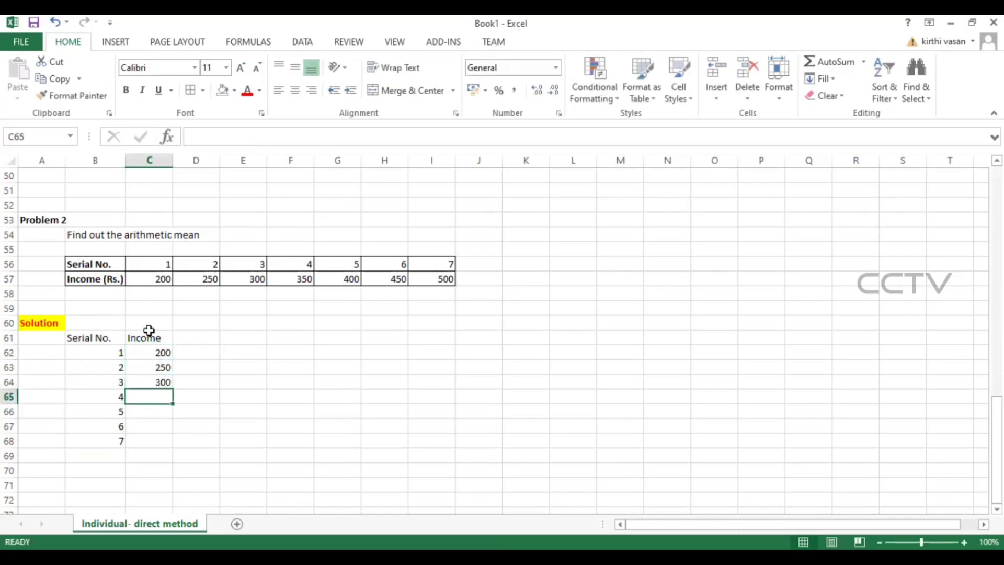
text(350)
key(Return)
text(400)
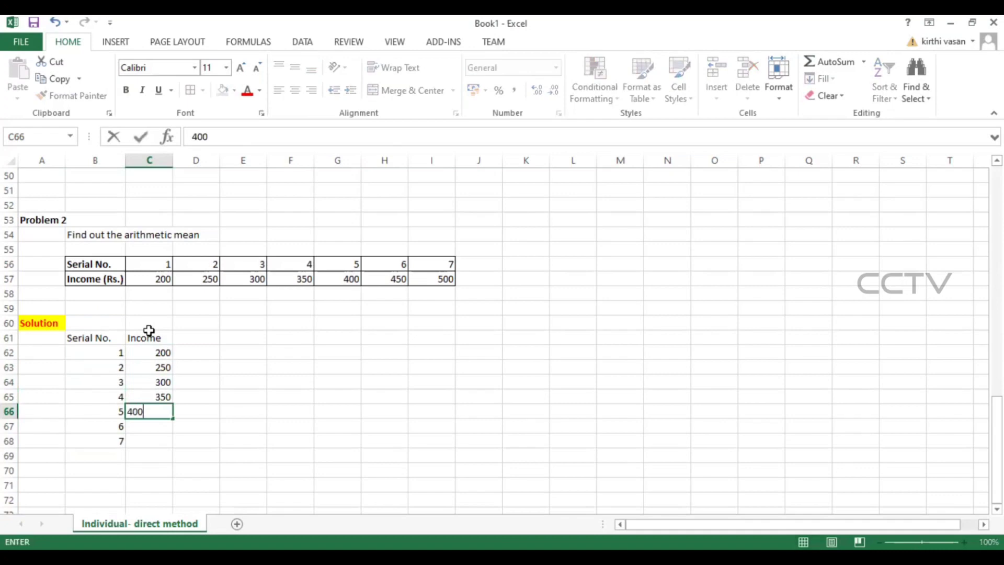
key(Return)
text(450)
key(Return)
text(5)
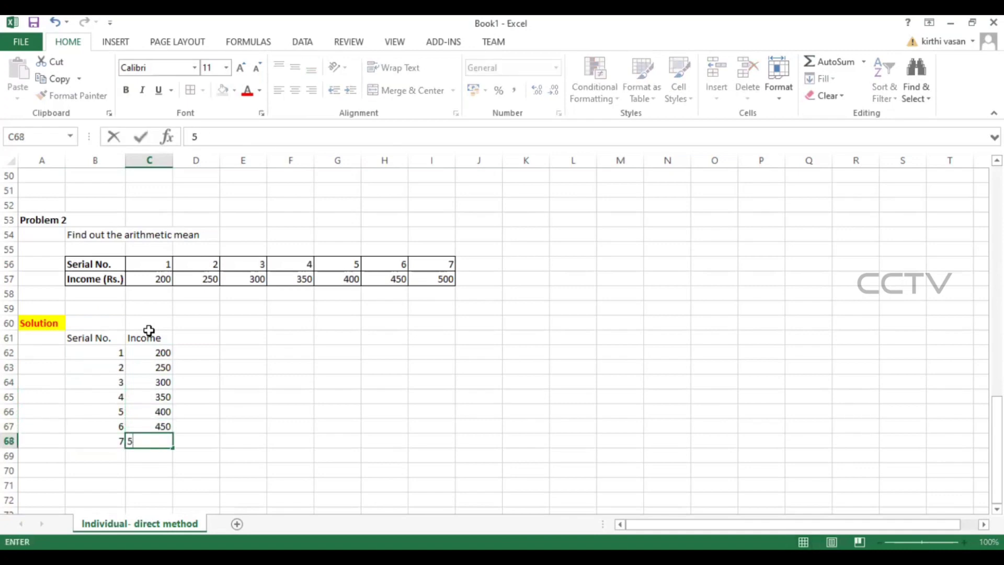
text(00.)
key(Return)
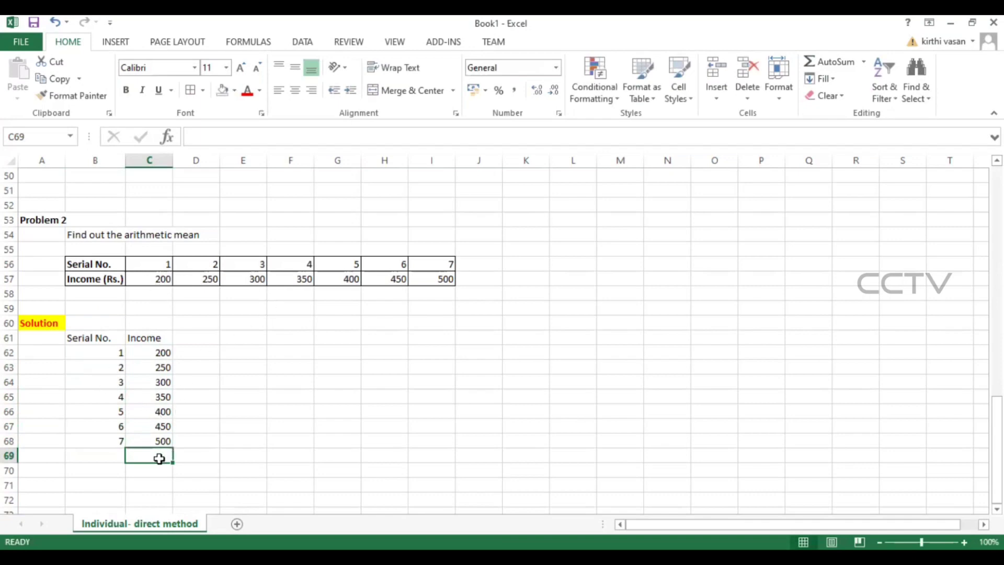
Label cell B69 below the serial numbers as total X.
click(100, 455)
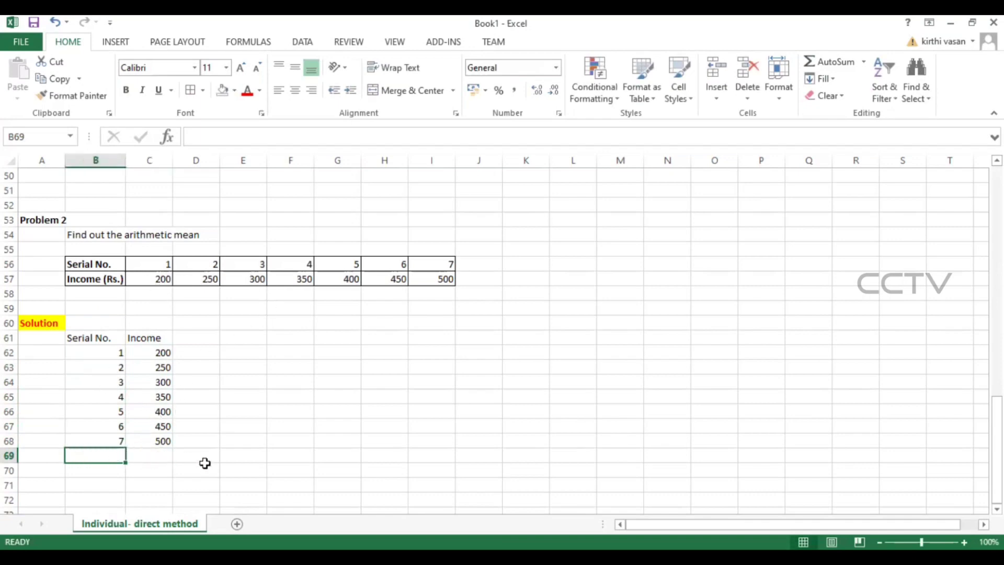
text(total X)
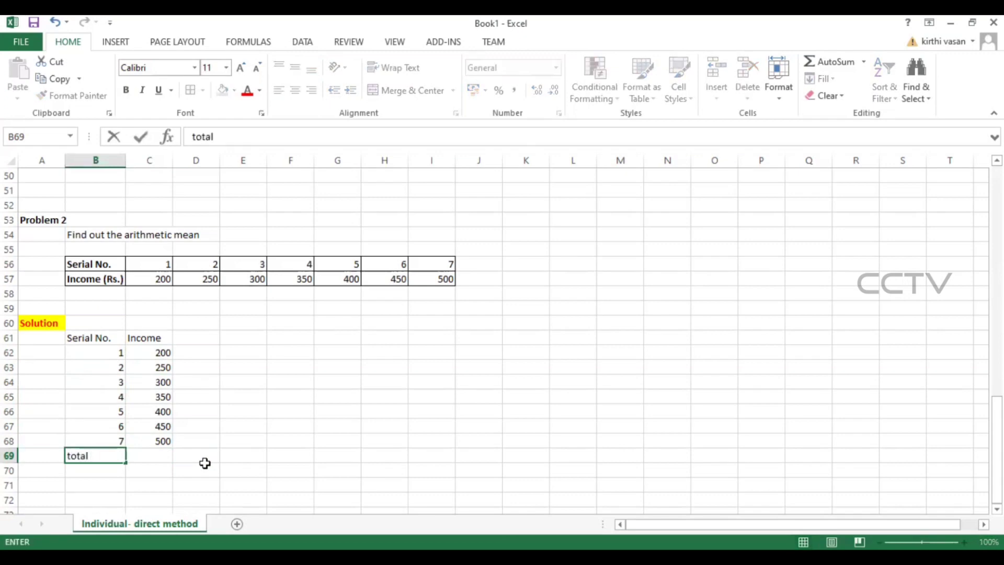
click(170, 455)
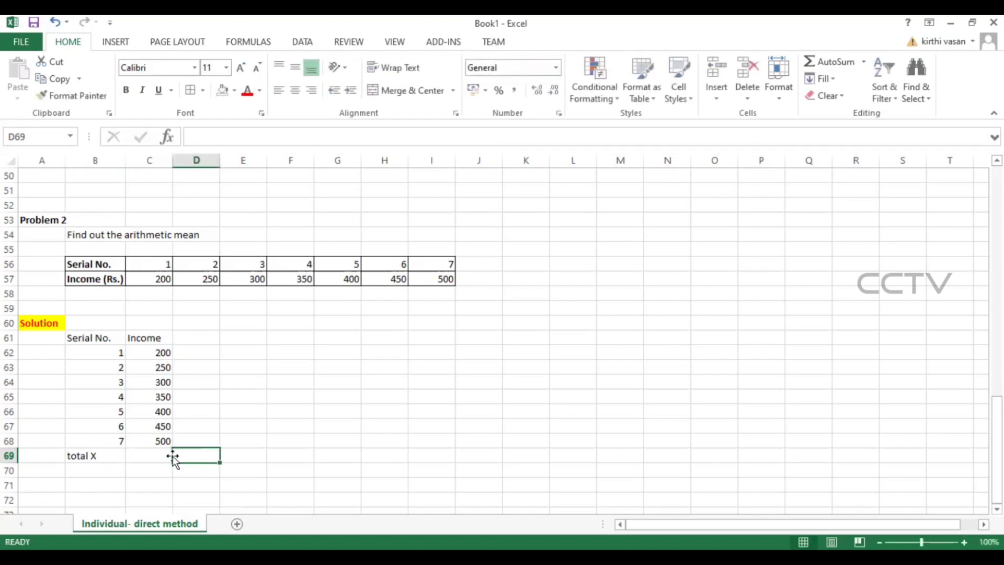
Change the Income heading in cell C61 to Income (X).
click(167, 335)
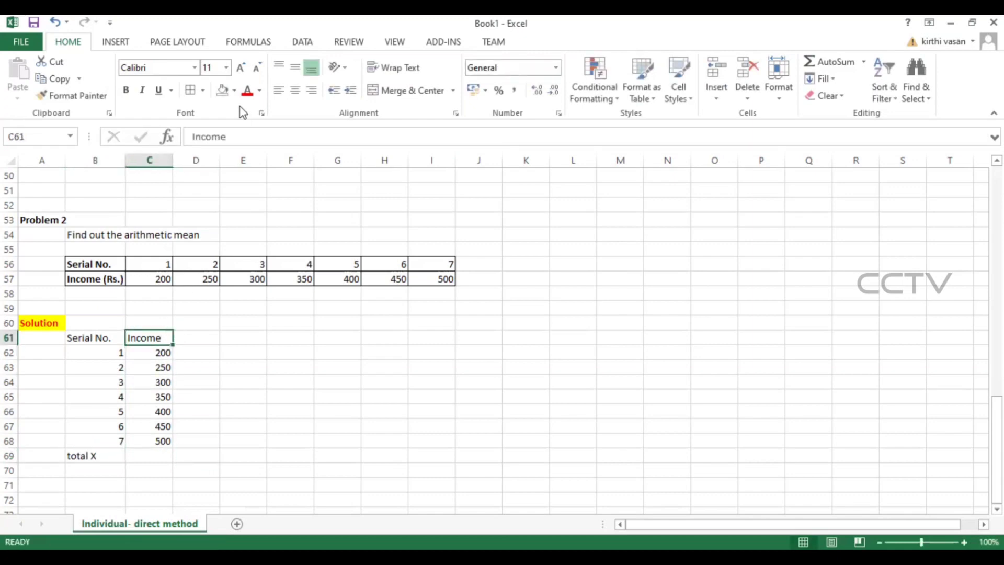
click(243, 136)
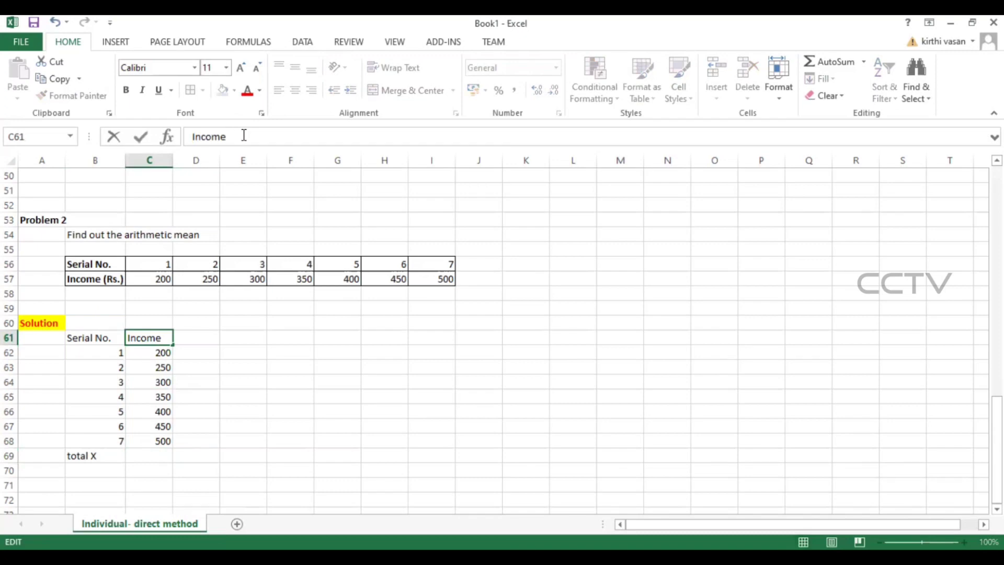
text((X))
Total the incomes in cell C69 with =SUM(C62:C68) and make the result bold.
click(155, 454)
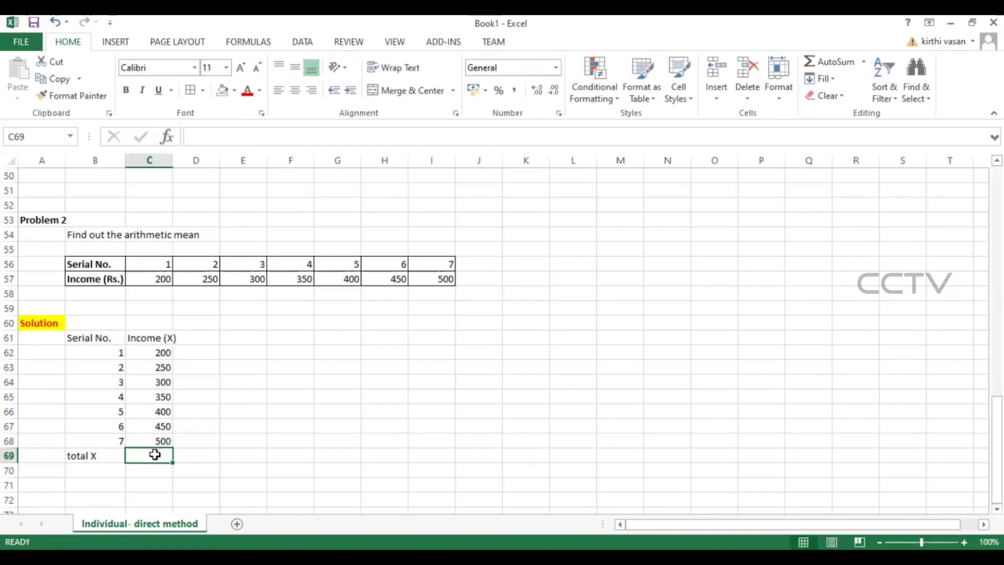
text(=SUM()
drag(149, 353, 149, 441)
text())
key(Return)
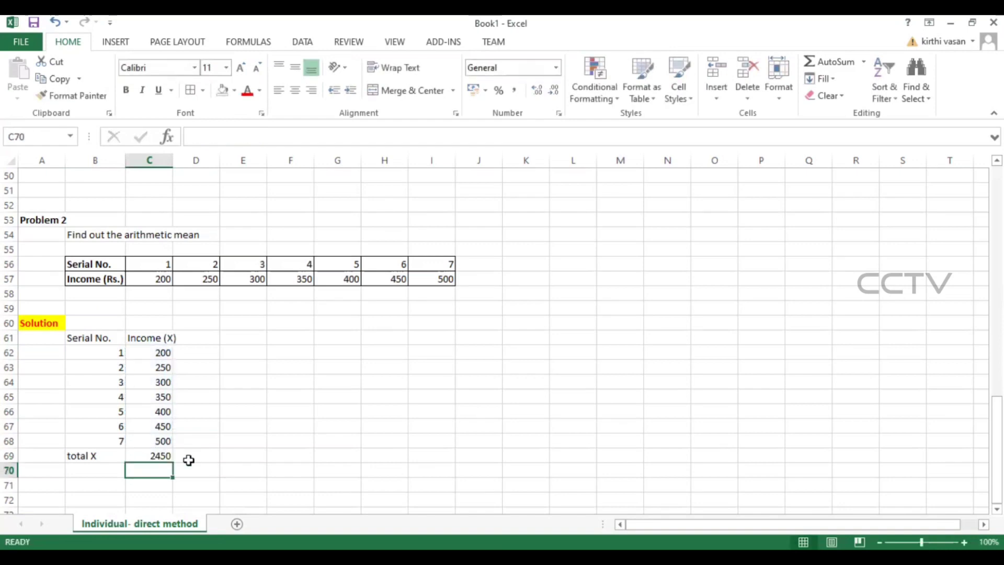
click(161, 451)
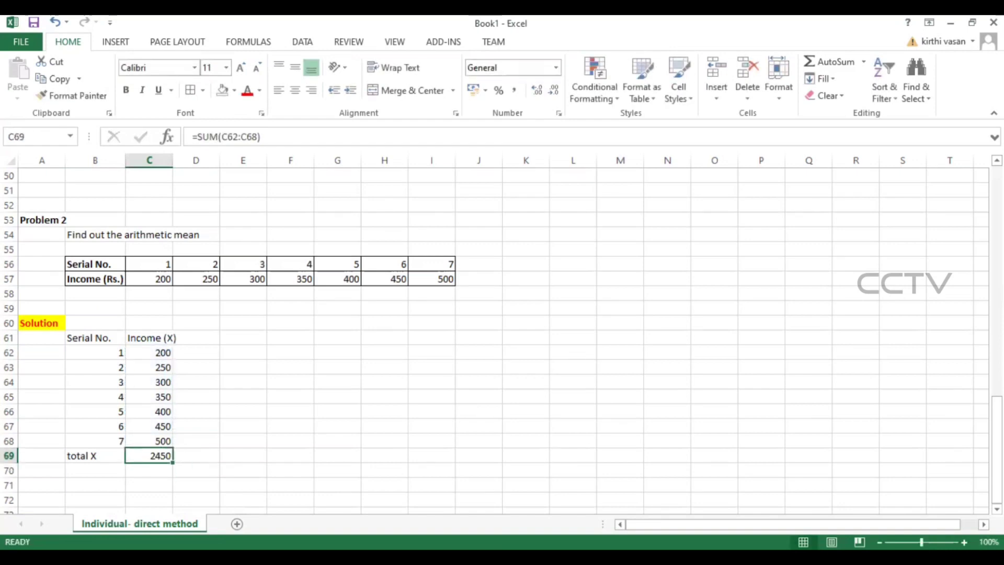
key(ctrl+b)
Enter a lone equals sign in cell F63 to begin the mean working.
click(306, 368)
text(=)
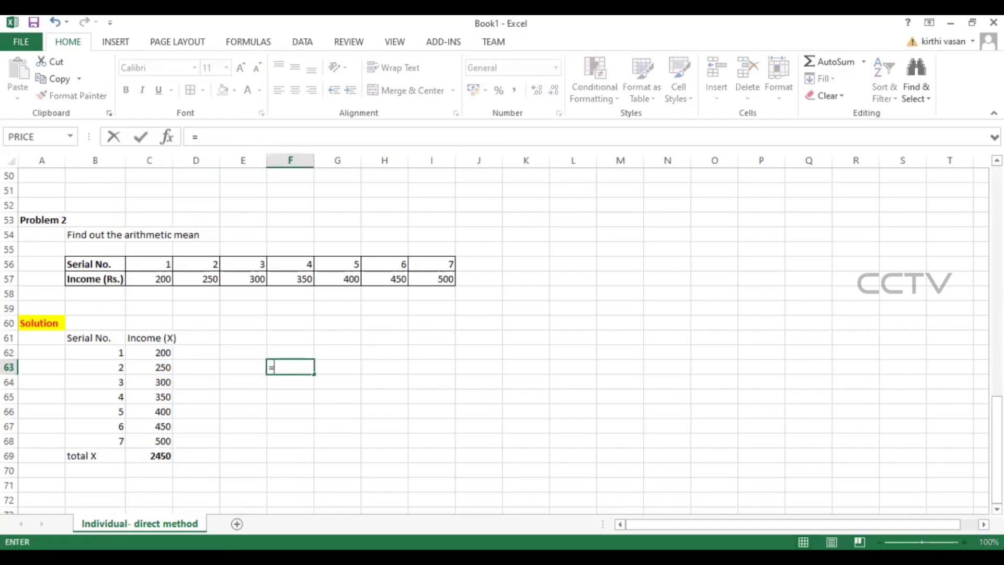
key(Right)
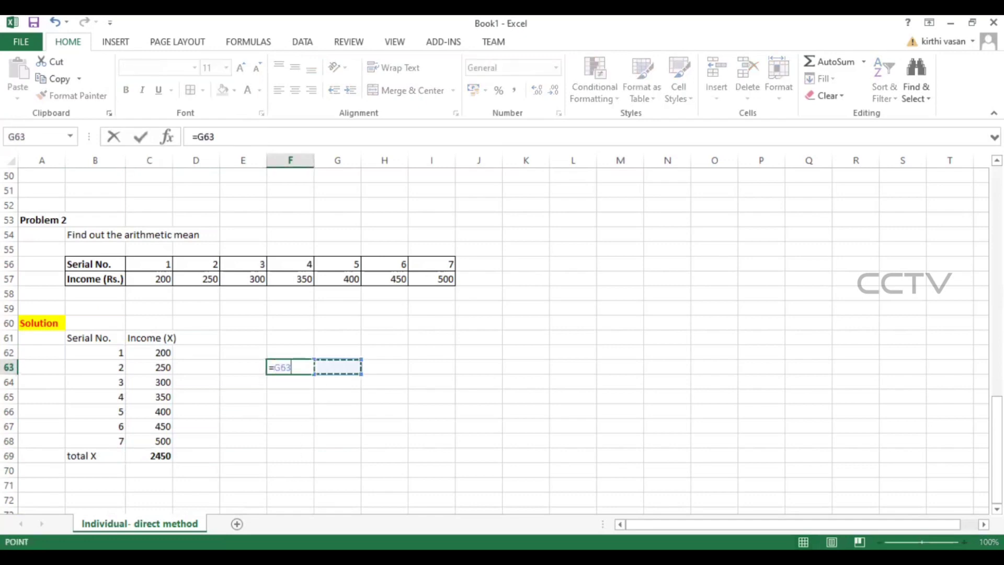
key(BackSpace)
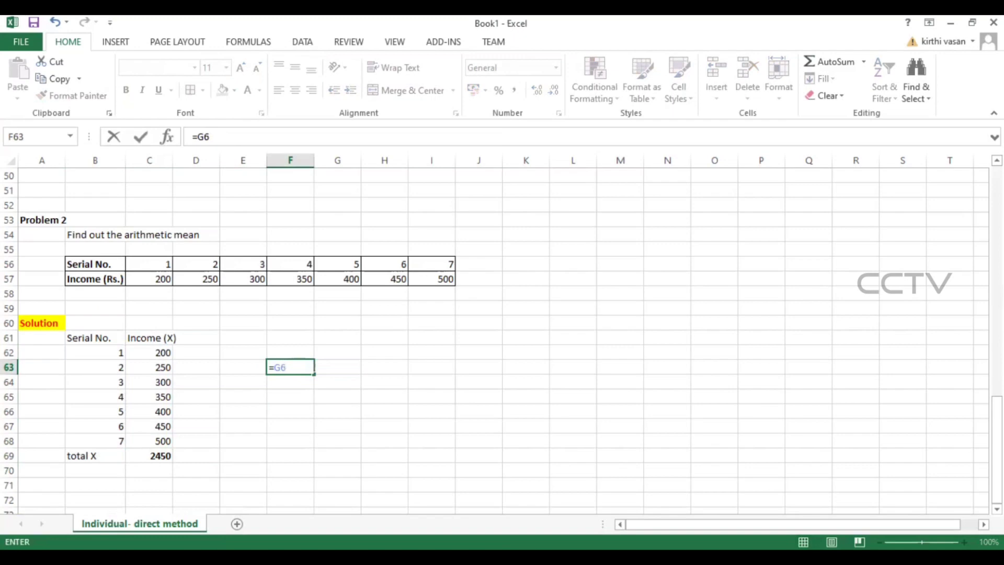
key(BackSpace)
key(BackSpace)
key(Tab)
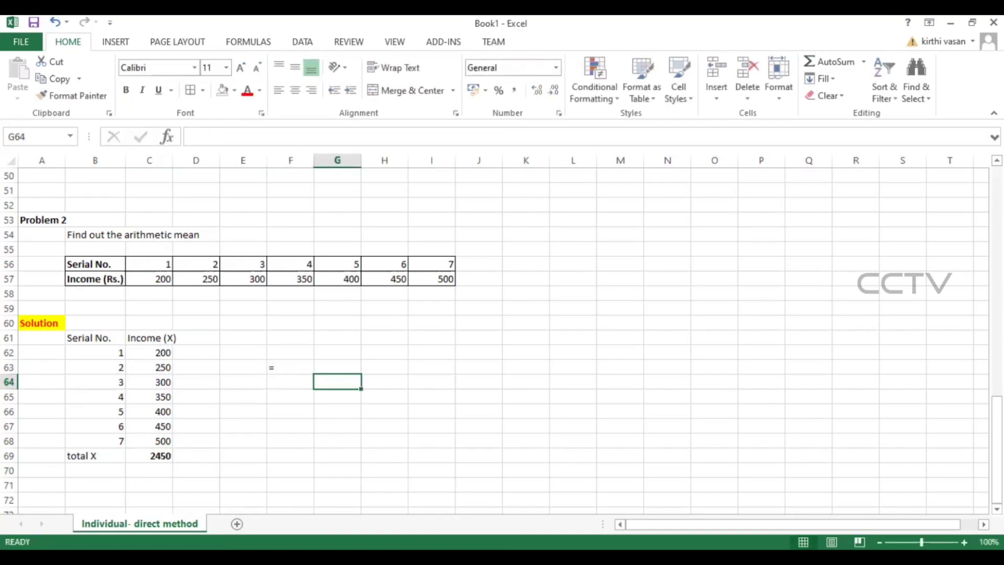
Write the mean working 2450/7 as text in cell G63.
text(24)
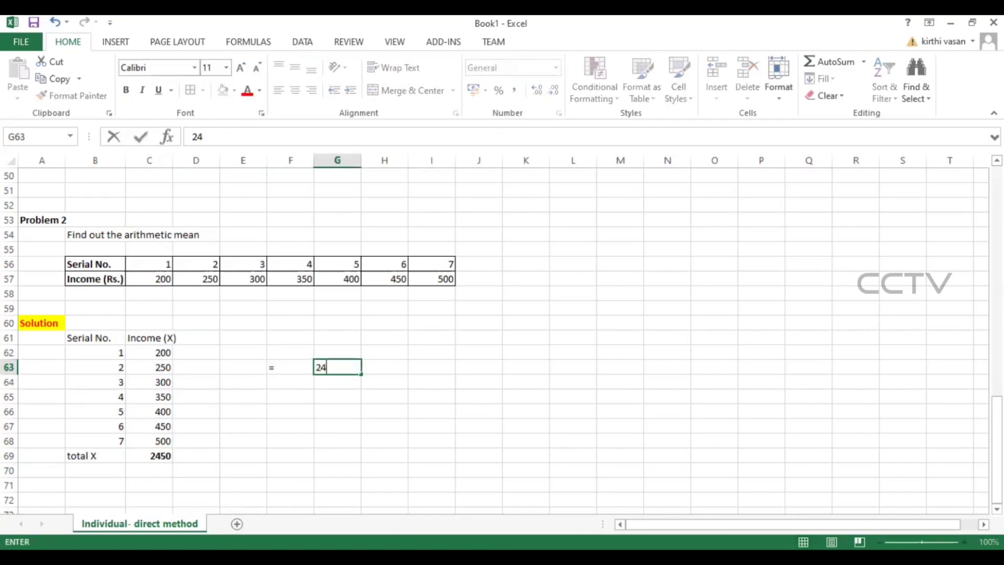
text(50/)
click(114, 439)
click(351, 366)
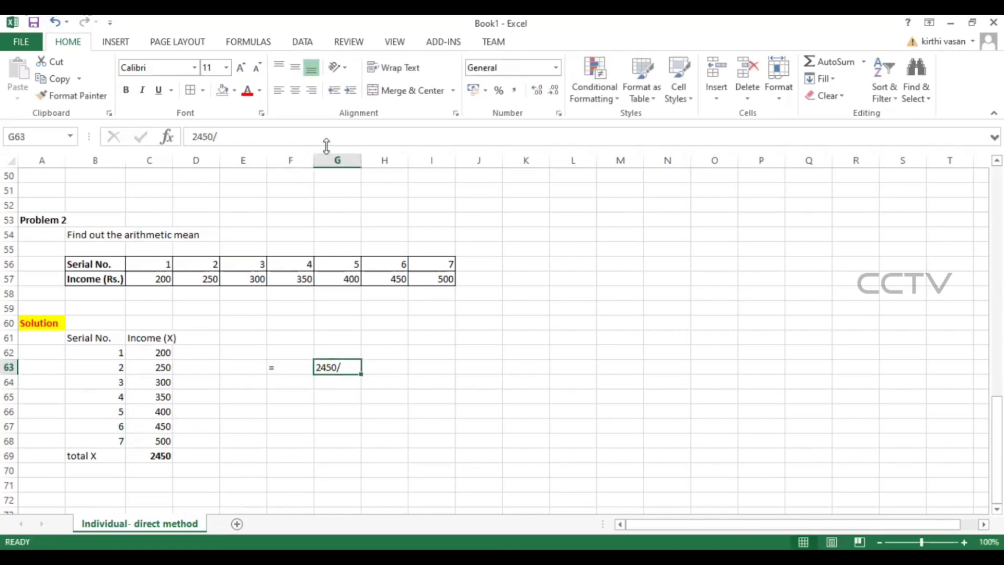
click(292, 137)
text(7)
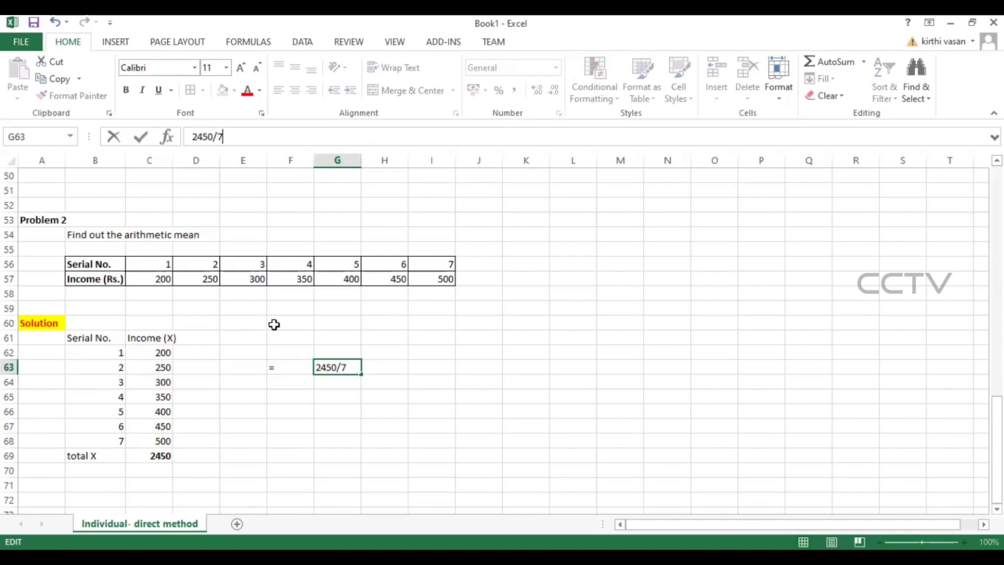
key(Return)
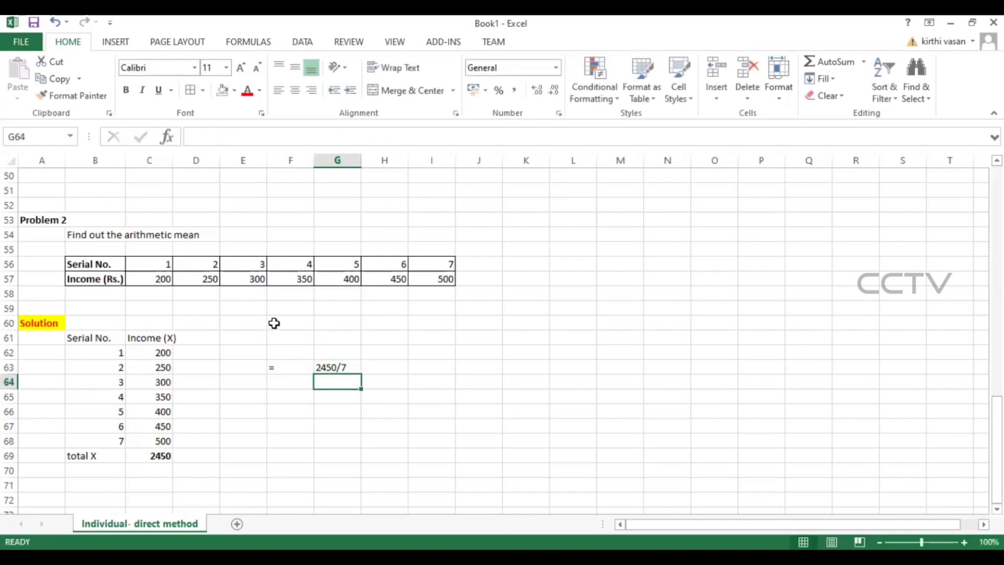
Calculate the mean in cell G64 with =2450/7.
text(=247)
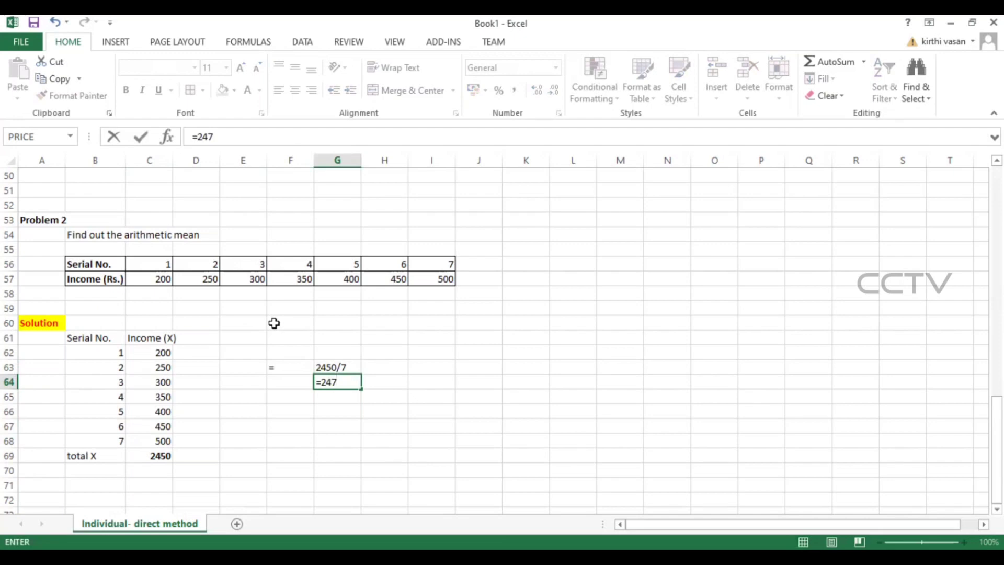
key(BackSpace)
text(50/7)
key(Return)
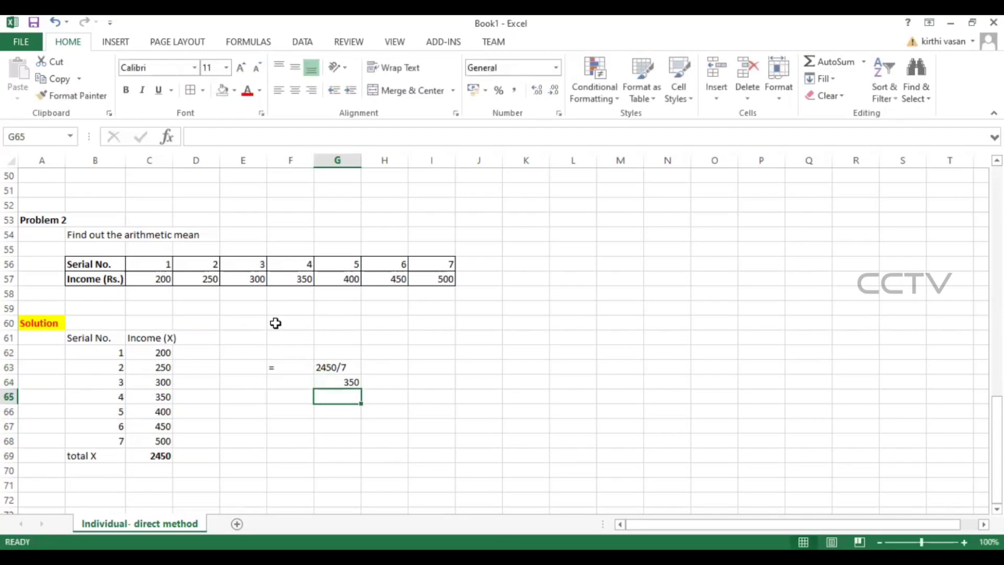
Make the calculated mean in cell G64 bold and give it a green fill.
click(350, 382)
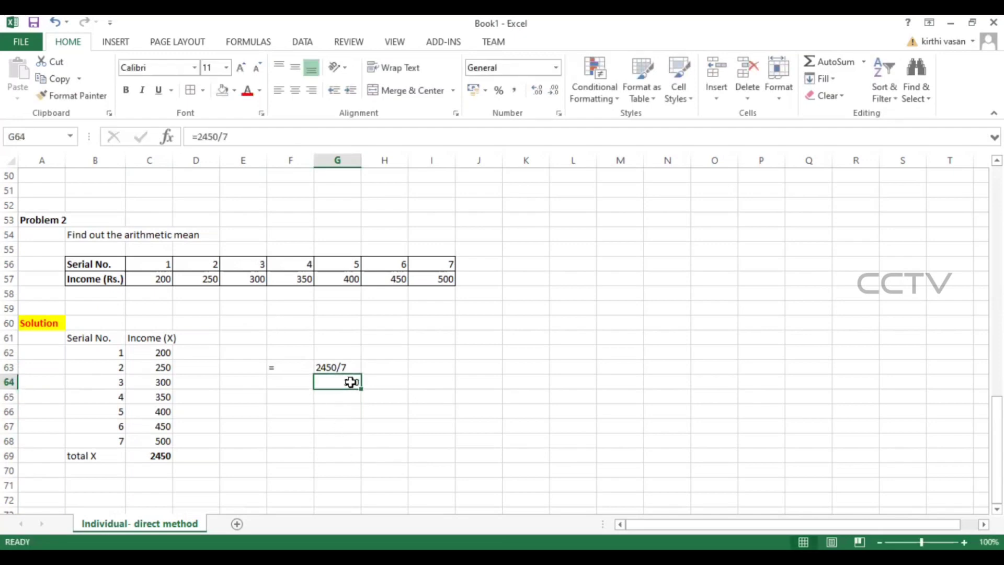
key(ctrl+b)
click(233, 92)
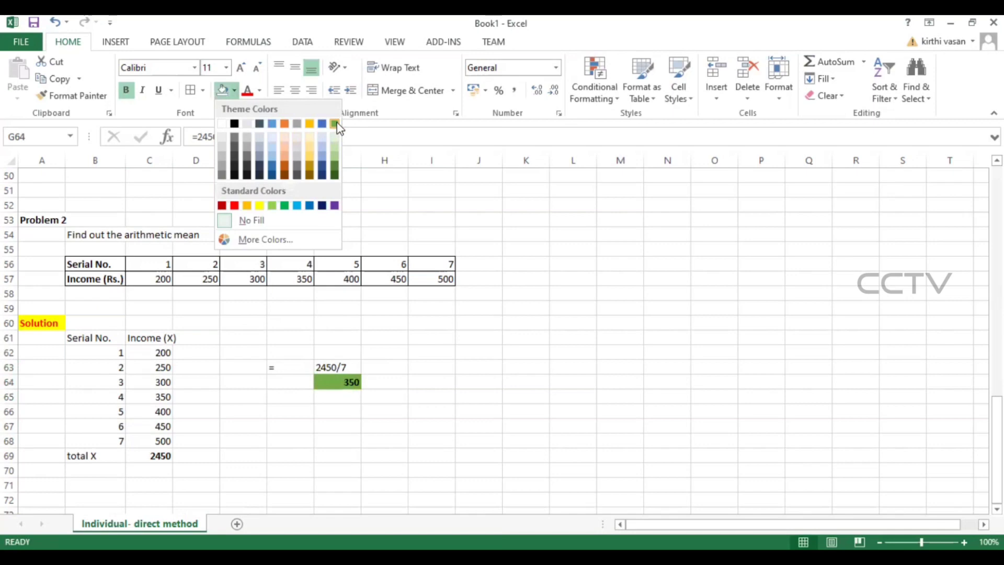
click(335, 124)
Write the answer line Arithmetic Mean=350 in cell F67.
click(292, 439)
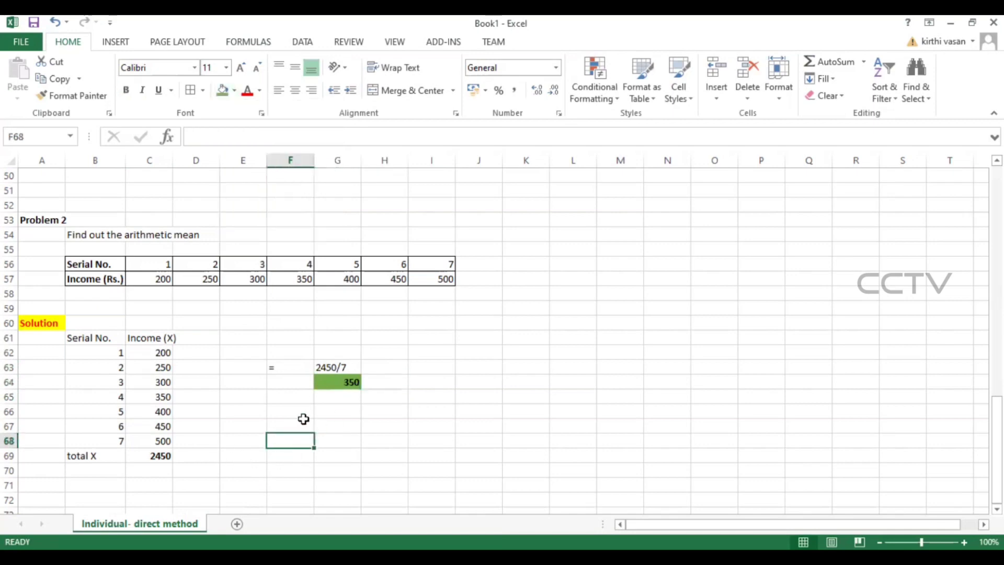
click(303, 421)
text(M)
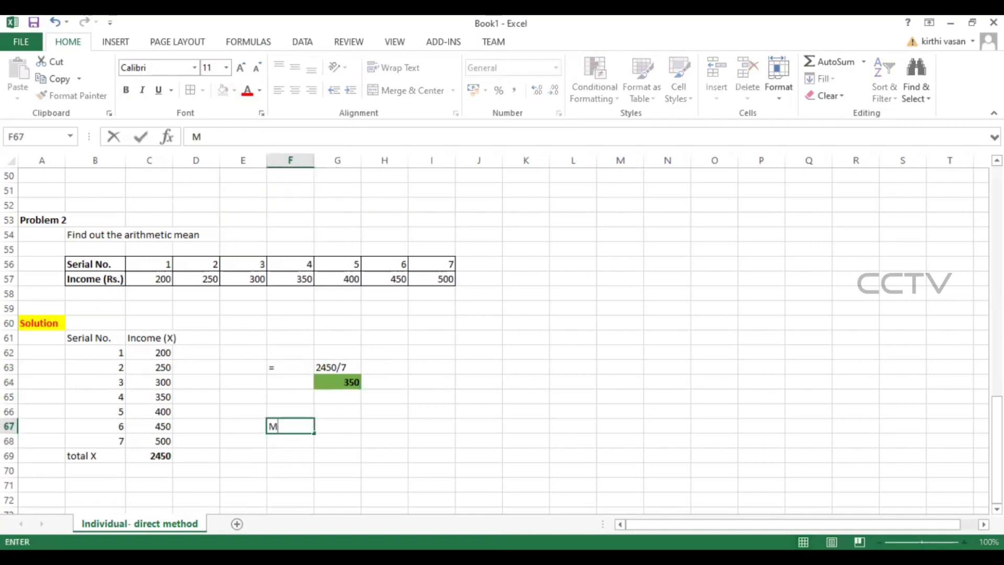
key(BackSpace)
text(Mean)
key(BackSpace)
key(BackSpace)
key(BackSpace)
key(BackSpace)
text(Arithmet)
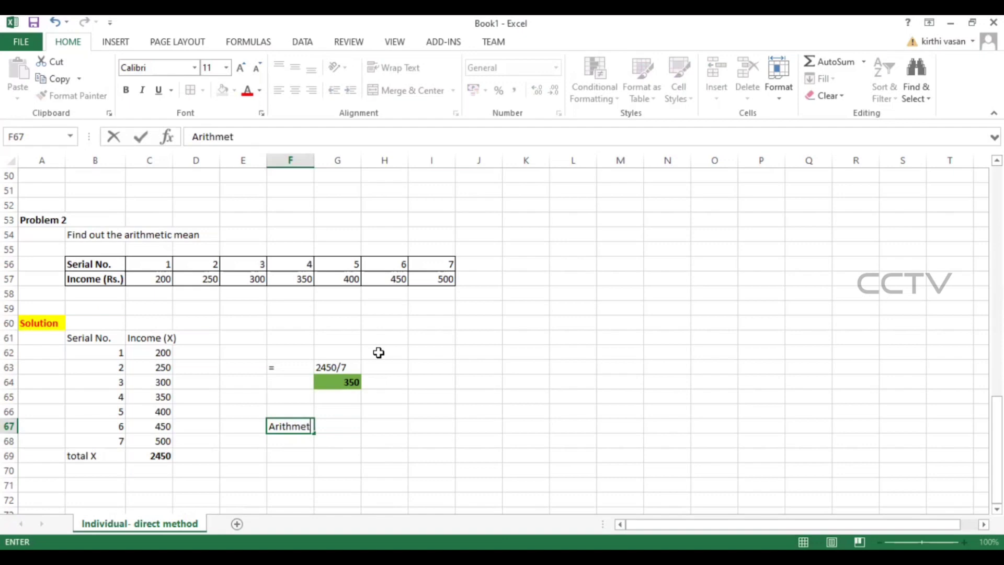
text(ic Mean=)
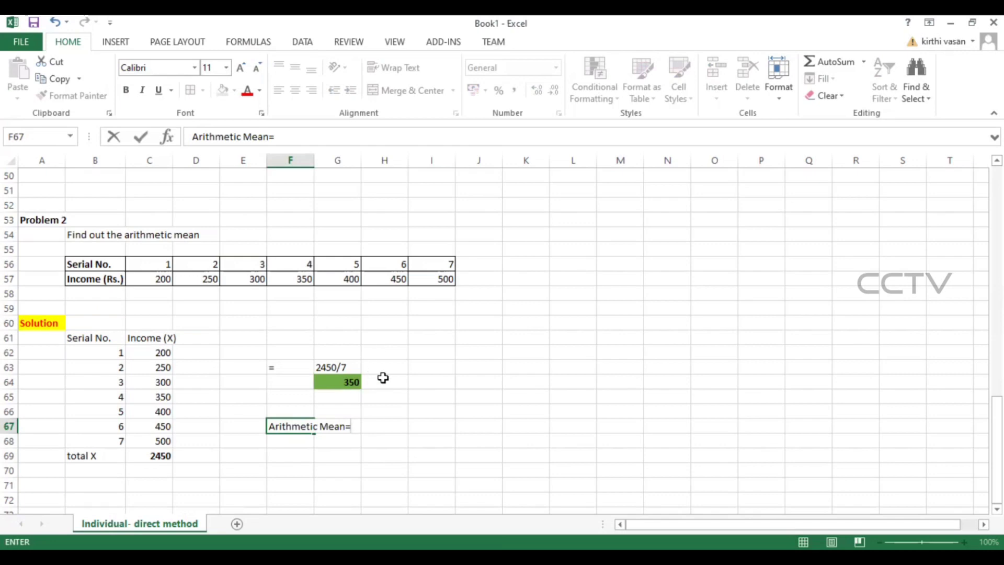
text(350)
key(Return)
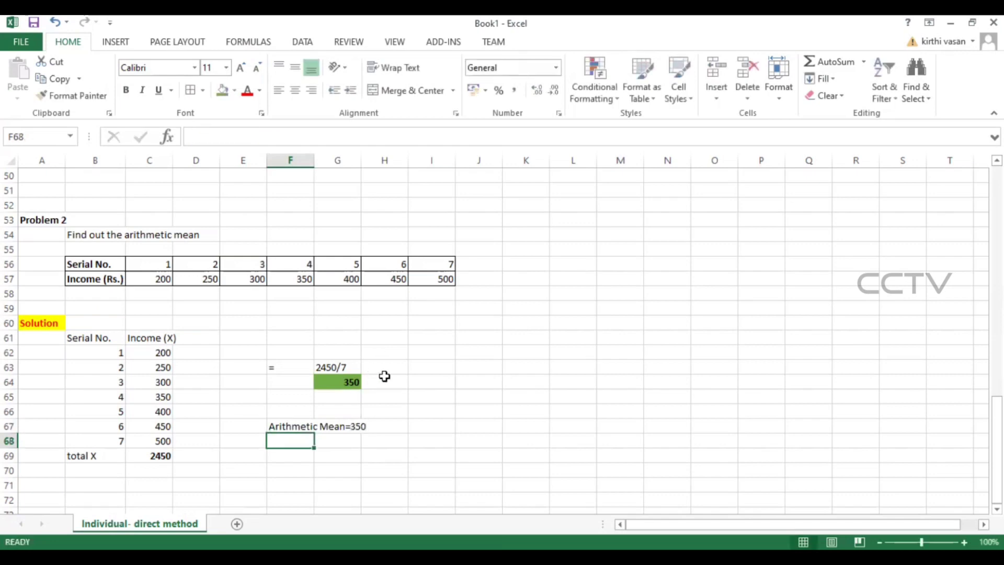
Format the Arithmetic Mean=350 line bold with the green fill, then merge and centre it across columns F to H.
key(Up)
key(ctrl+b)
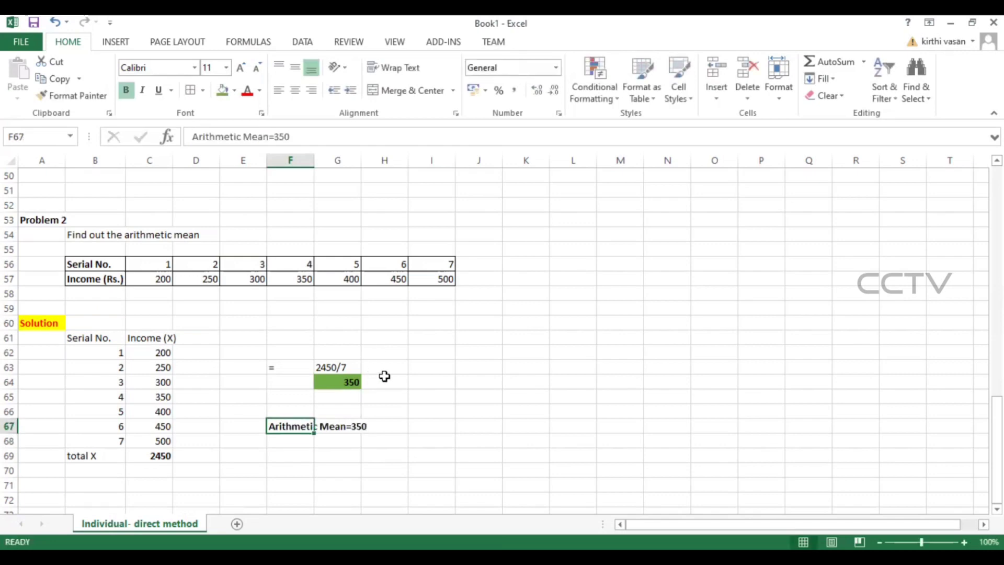
click(222, 90)
drag(289, 427, 366, 428)
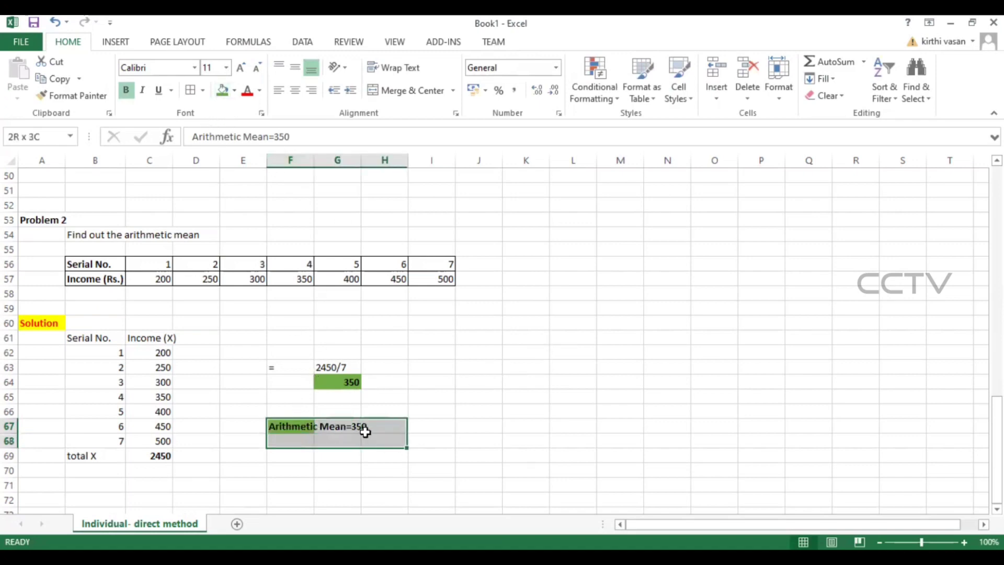
click(376, 90)
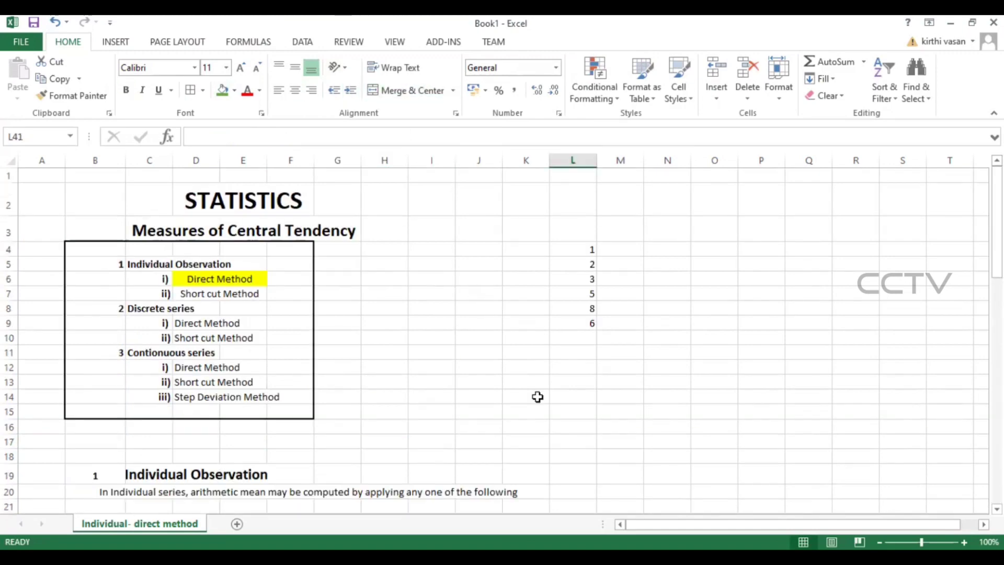
Return to the list of methods at the start of the sheet and select the Short cut Method entry in cell D7.
click(187, 294)
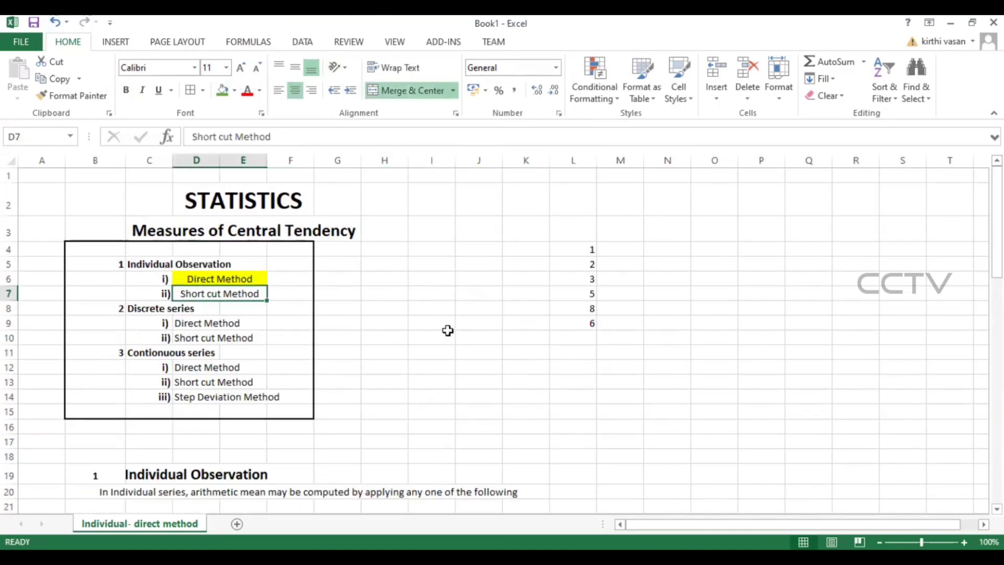